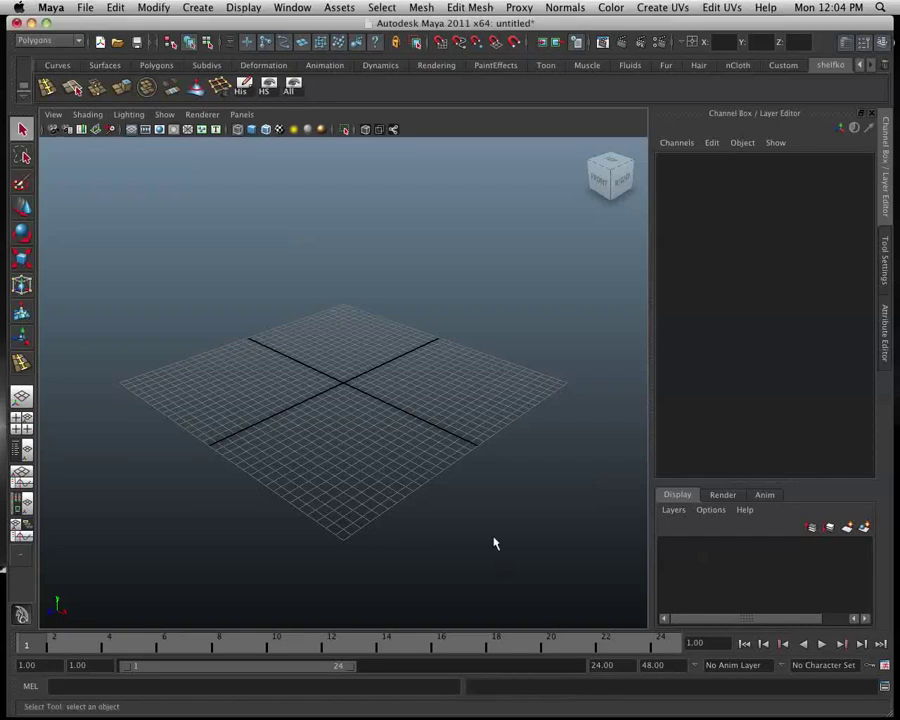
Step: Dolly closer to the empty grid and bring up the Create > Polygon Primitives list
{"action": "right_click_drag", "start_coordinate": [440, 486], "coordinate": [481, 717], "text": "alt"}
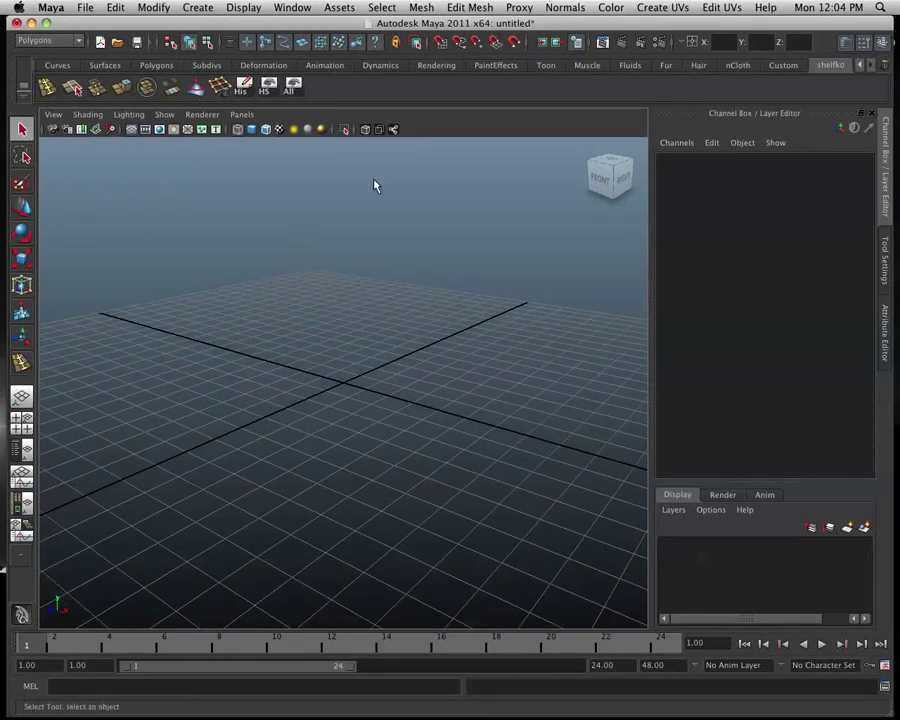
{"action": "left_click", "coordinate": [198, 7]}
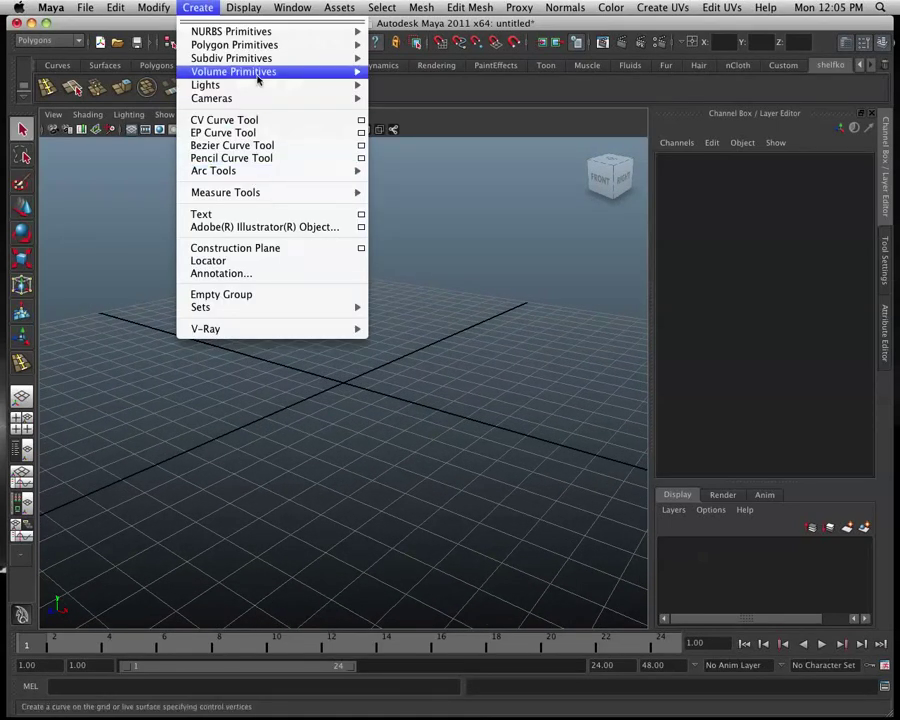
{"action": "mouse_move", "coordinate": [234, 45]}
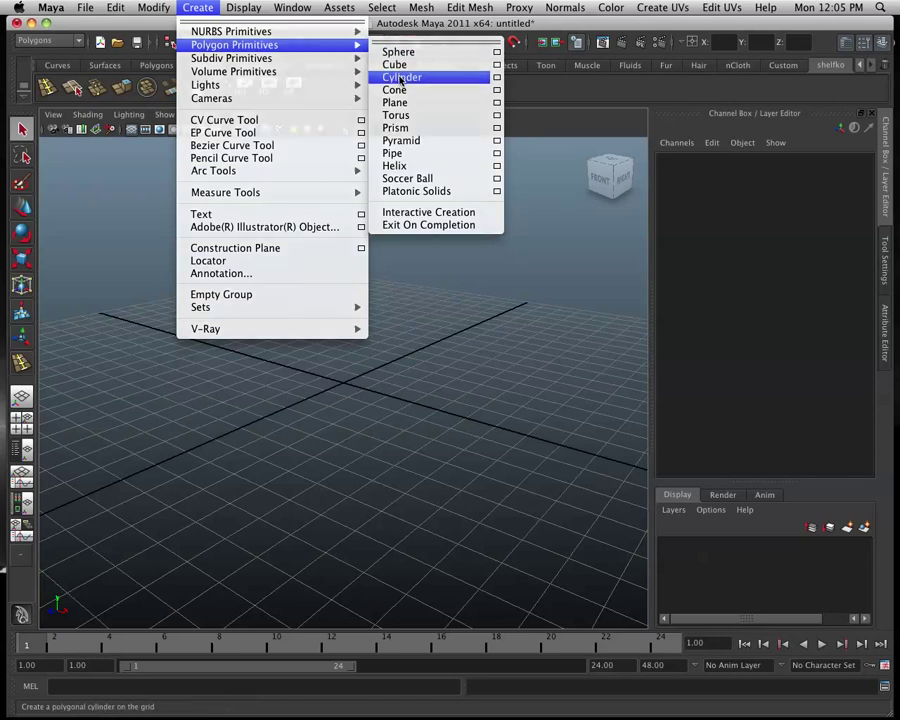
Step: Create a smooth-shaded polygon cylinder at the origin with Subdivisions Caps set to 0
{"action": "left_click", "coordinate": [401, 78]}
{"action": "left_click", "coordinate": [250, 135]}
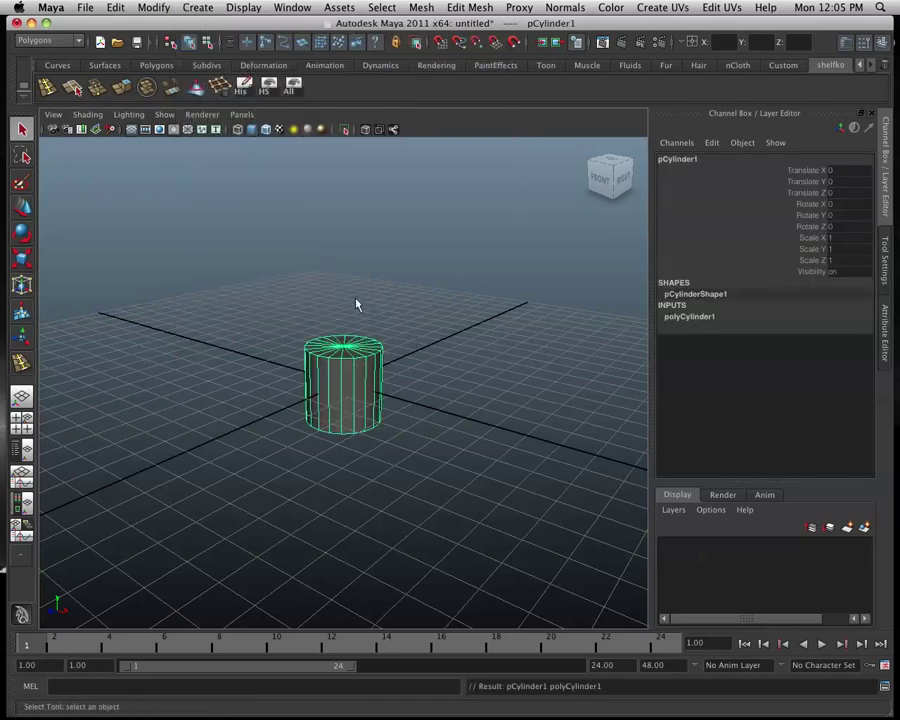
{"action": "right_click_drag", "start_coordinate": [357, 301], "coordinate": [515, 483], "text": "alt"}
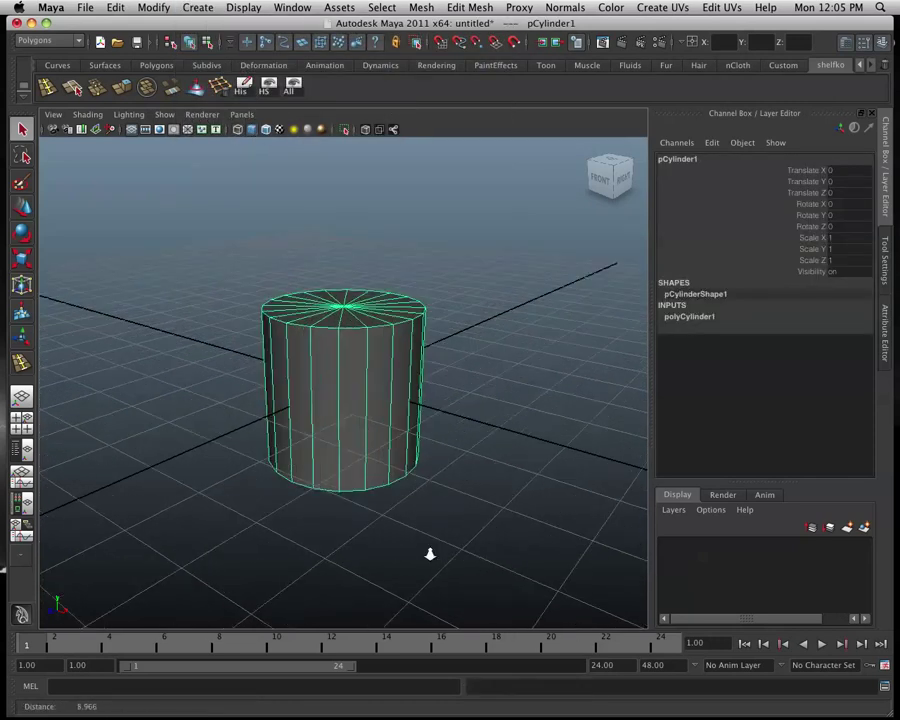
{"action": "left_click", "coordinate": [690, 318]}
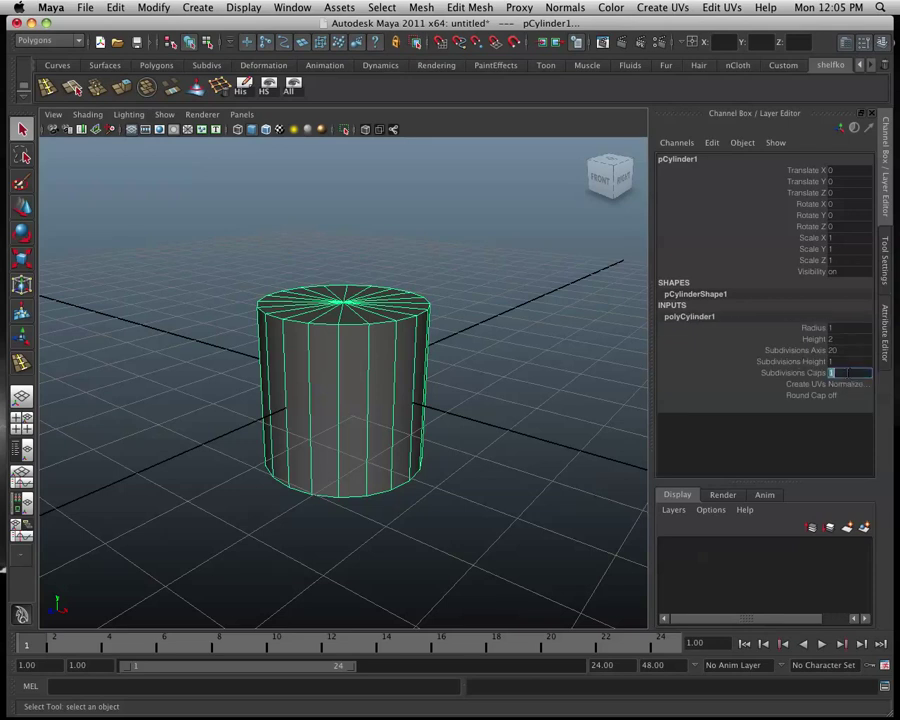
{"action": "type", "text": "0"}
{"action": "key", "text": "Return"}
{"action": "mouse_move", "coordinate": [526, 400]}
{"action": "left_mouse_down", "text": "alt"}
{"action": "mouse_move", "coordinate": [494, 386]}
{"action": "mouse_move", "coordinate": [445, 396]}
{"action": "left_mouse_up", "text": "alt"}
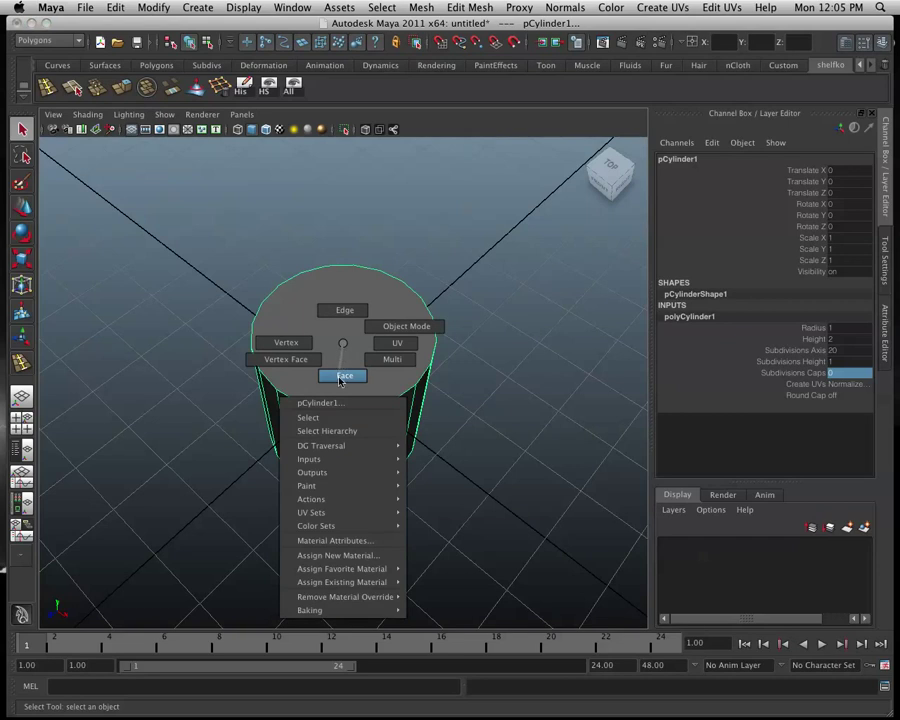
Step: Delete the cylinder's top and bottom cap faces
{"action": "right_click_drag", "start_coordinate": [342, 348], "coordinate": [342, 364]}
{"action": "left_click", "coordinate": [346, 362]}
{"action": "left_click_drag", "start_coordinate": [409, 445], "coordinate": [414, 346], "text": "alt"}
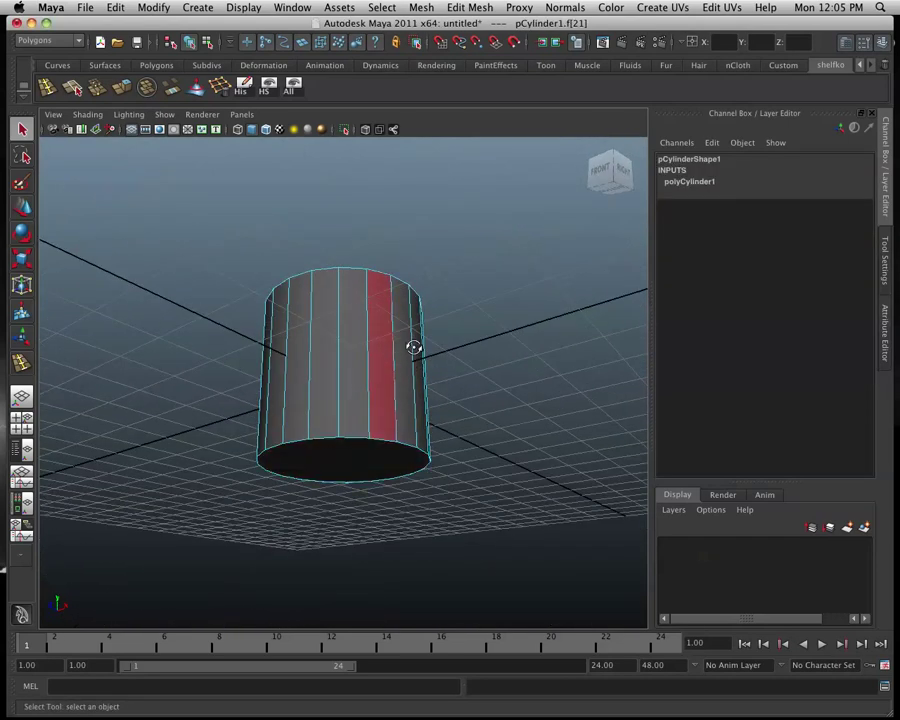
{"action": "left_click", "coordinate": [364, 460], "text": "shift"}
{"action": "key", "text": "Delete"}
Step: Switch to the four-view layout and frame the open tube in the front view
{"action": "mouse_move", "coordinate": [458, 387]}
{"action": "left_mouse_down", "text": "alt"}
{"action": "mouse_move", "coordinate": [440, 396]}
{"action": "mouse_move", "coordinate": [438, 429]}
{"action": "left_mouse_up", "text": "alt"}
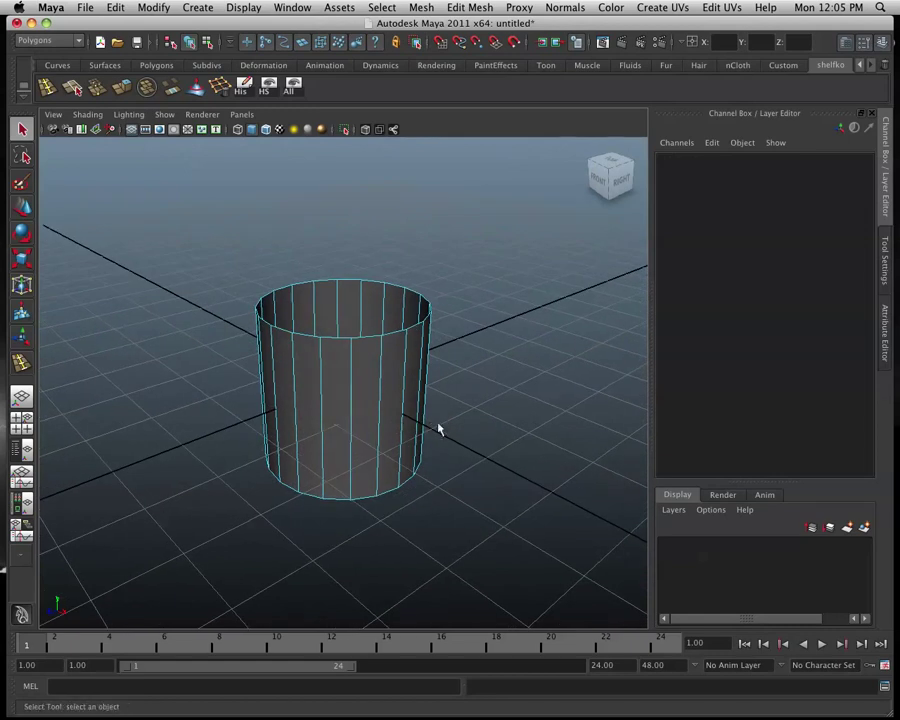
{"action": "left_click", "coordinate": [393, 457]}
{"action": "key", "text": "space"}
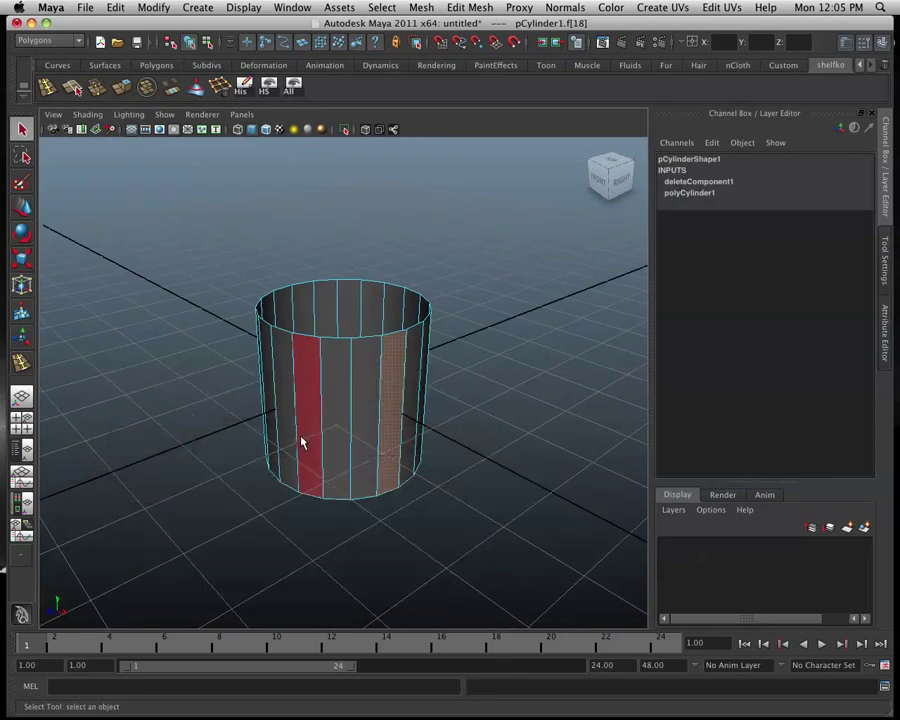
{"action": "key", "text": "f"}
{"action": "mouse_move", "coordinate": [211, 547]}
{"action": "middle_mouse_down", "text": "alt"}
{"action": "mouse_move", "coordinate": [247, 516]}
{"action": "mouse_move", "coordinate": [291, 515]}
{"action": "middle_mouse_up", "text": "alt"}
{"action": "right_click_drag", "start_coordinate": [291, 515], "coordinate": [253, 492], "text": "alt"}
{"action": "middle_click_drag", "start_coordinate": [251, 488], "coordinate": [283, 497], "text": "alt"}
{"action": "right_click_drag", "start_coordinate": [167, 546], "coordinate": [215, 606], "text": "alt"}
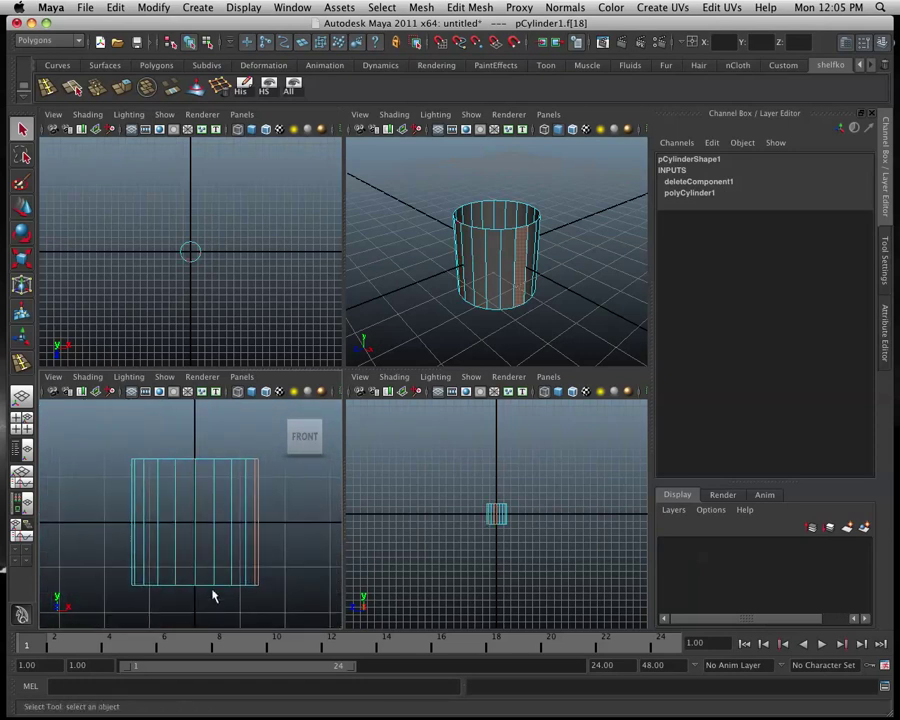
Step: Scale the tube's bottom vertex ring to about 0.85 in the front view, then return to object mode
{"action": "right_click", "coordinate": [180, 439]}
{"action": "left_click", "coordinate": [123, 438]}
{"action": "left_click_drag", "start_coordinate": [119, 584], "coordinate": [280, 600]}
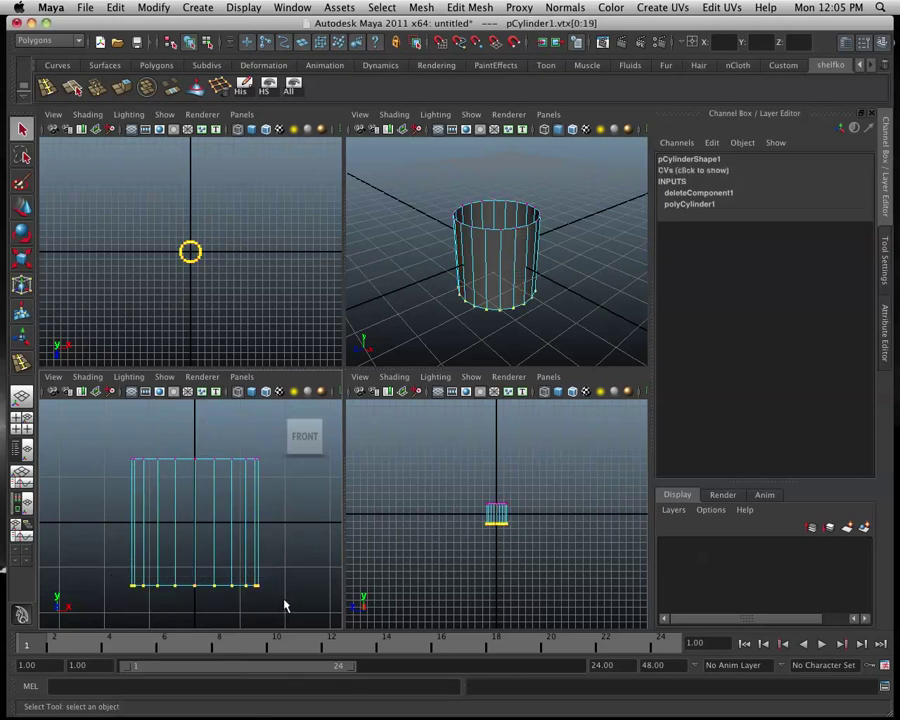
{"action": "key", "text": "r"}
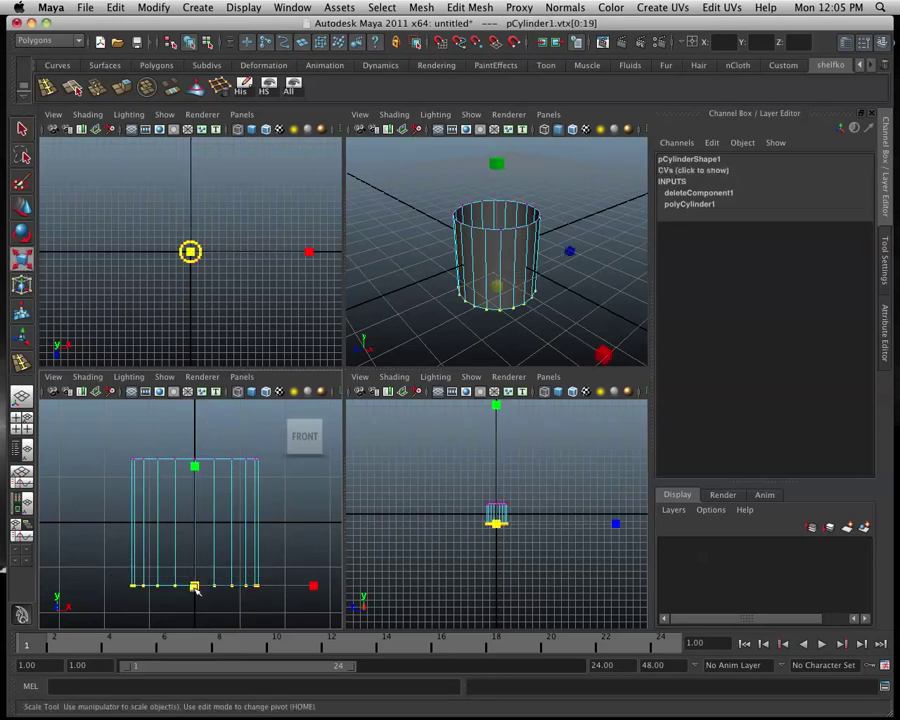
{"action": "left_click_drag", "start_coordinate": [196, 590], "coordinate": [183, 591]}
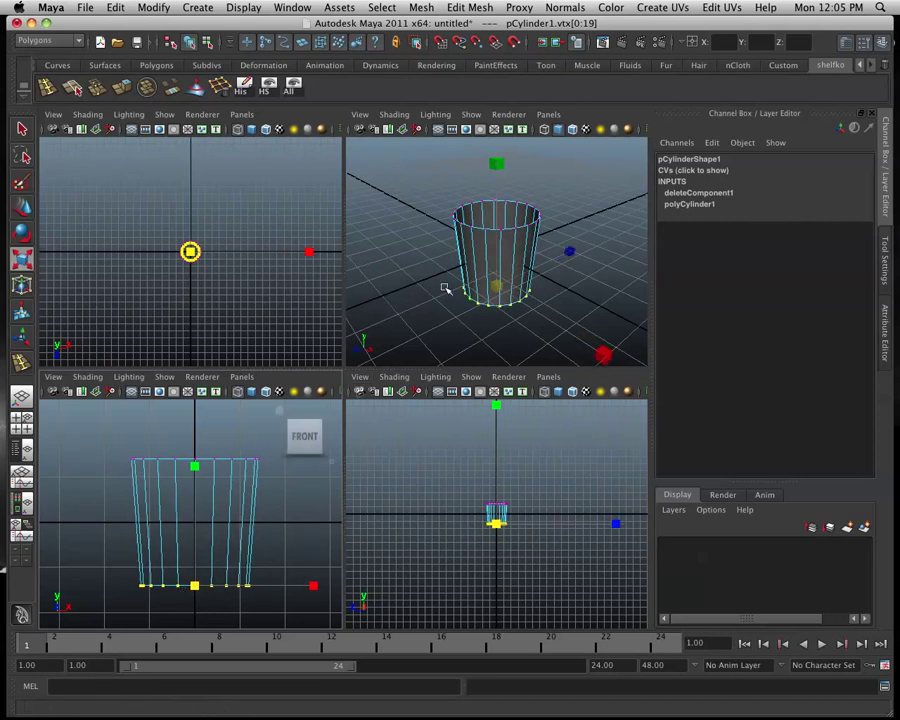
{"action": "key", "text": "F8"}
{"action": "key", "text": "space"}
{"action": "left_click_drag", "start_coordinate": [379, 364], "coordinate": [361, 373], "text": "alt"}
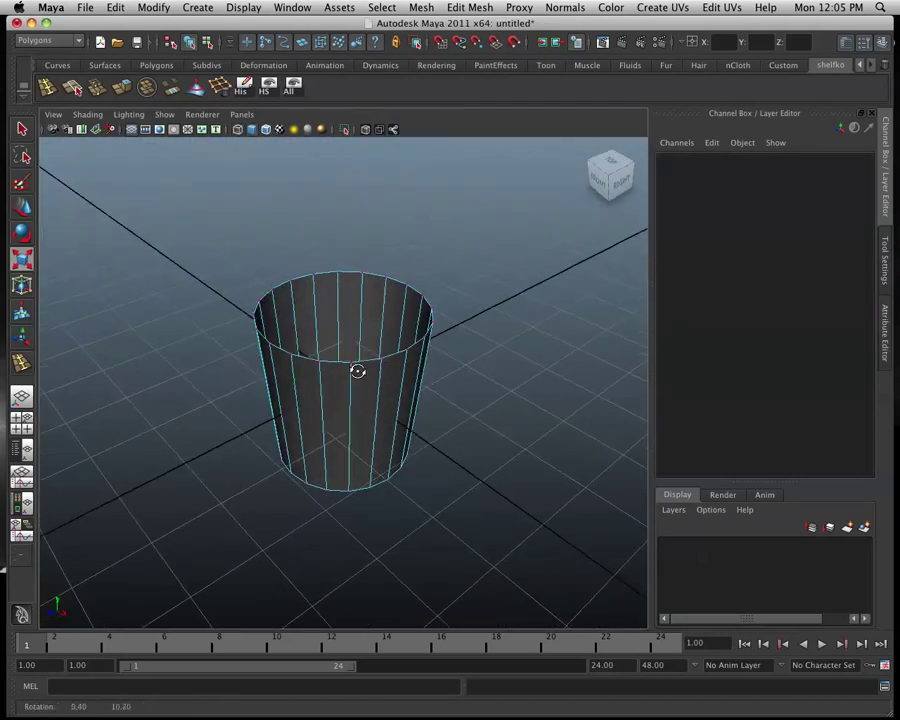
Step: Select the cup's top rim edge loop and extrude it
{"action": "right_click", "coordinate": [367, 376]}
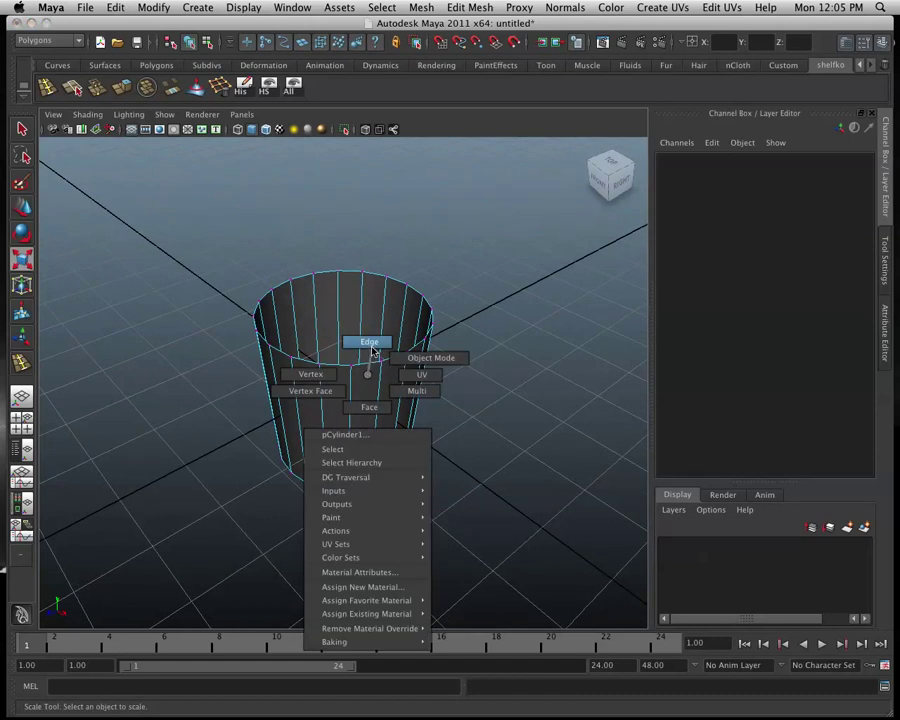
{"action": "left_click", "coordinate": [371, 346]}
{"action": "double_click", "coordinate": [364, 366]}
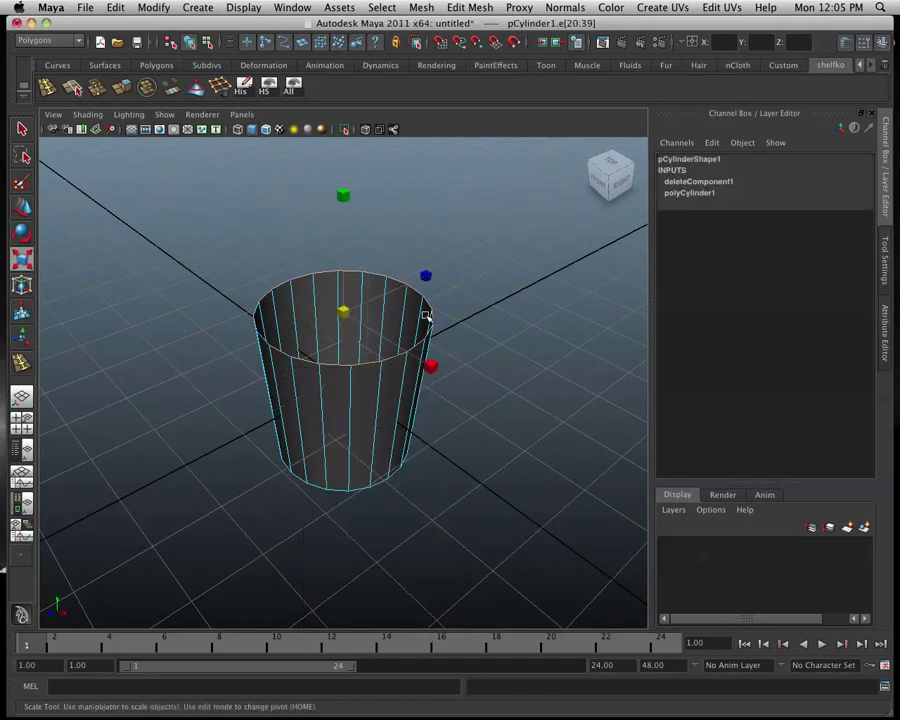
{"action": "left_click", "coordinate": [452, 6]}
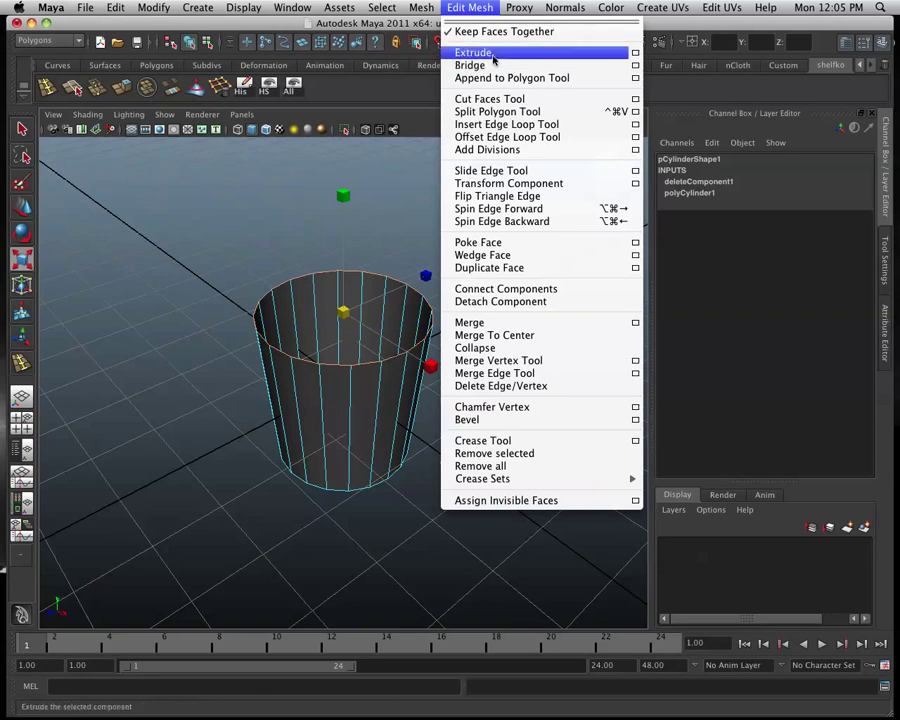
{"action": "left_click", "coordinate": [476, 54]}
Step: Pull the extruded rim inward to about -0.107 local Z for a thick rim
{"action": "left_click_drag", "start_coordinate": [512, 356], "coordinate": [503, 350]}
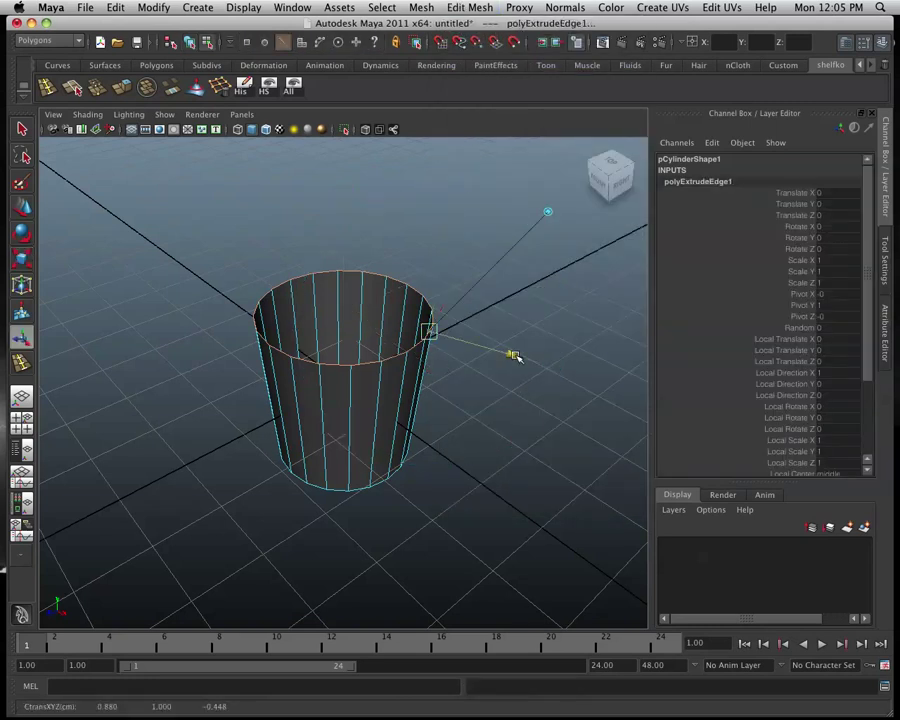
{"action": "key", "text": "t"}
{"action": "scroll", "coordinate": [382, 400], "scroll_direction": "up", "scroll_amount": 2}
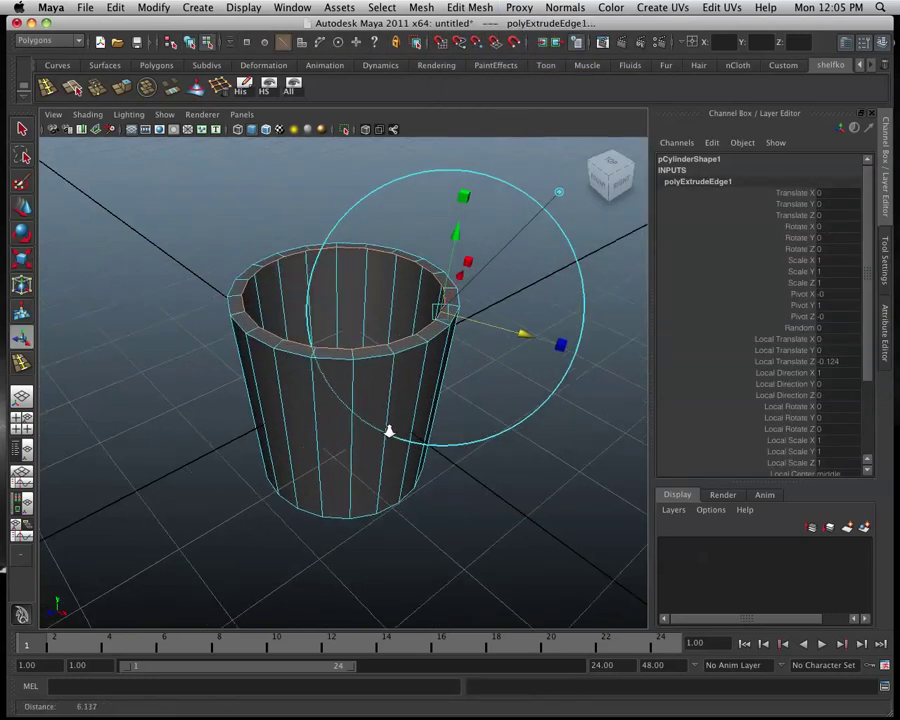
{"action": "scroll", "coordinate": [388, 426], "scroll_direction": "up", "scroll_amount": 2}
{"action": "left_click_drag", "start_coordinate": [555, 316], "coordinate": [559, 312]}
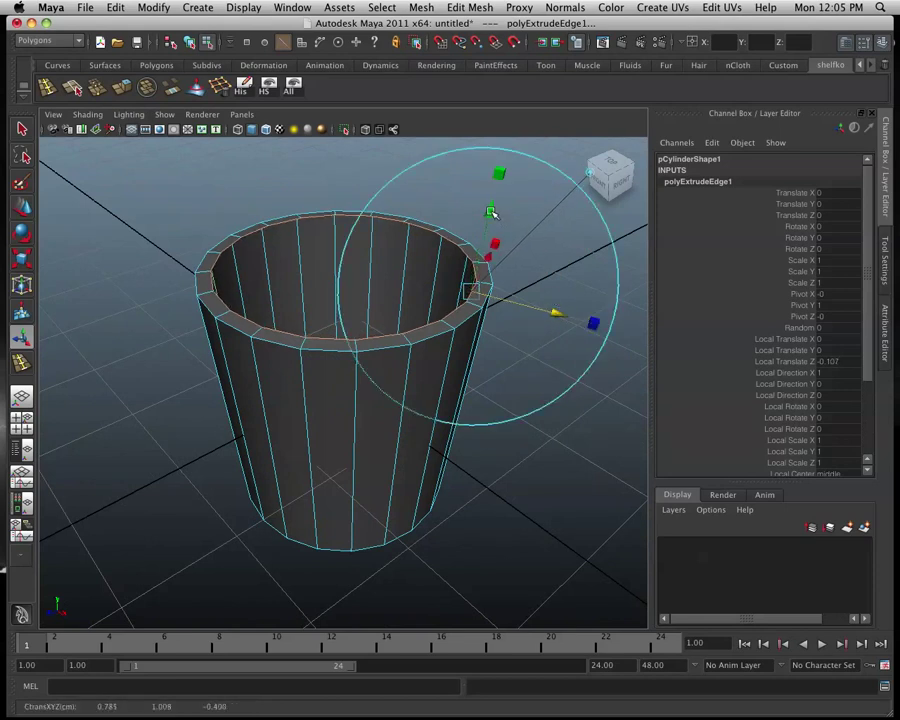
{"action": "left_click_drag", "start_coordinate": [492, 213], "coordinate": [456, 436]}
{"action": "left_click", "coordinate": [454, 493]}
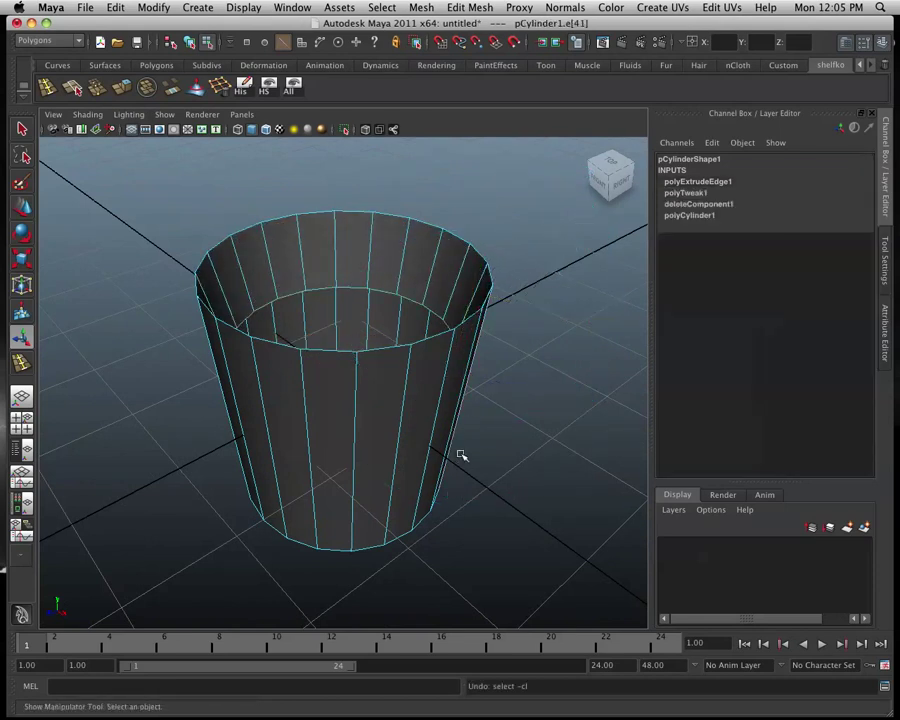
{"action": "key", "text": "z"}
{"action": "key", "text": "z"}
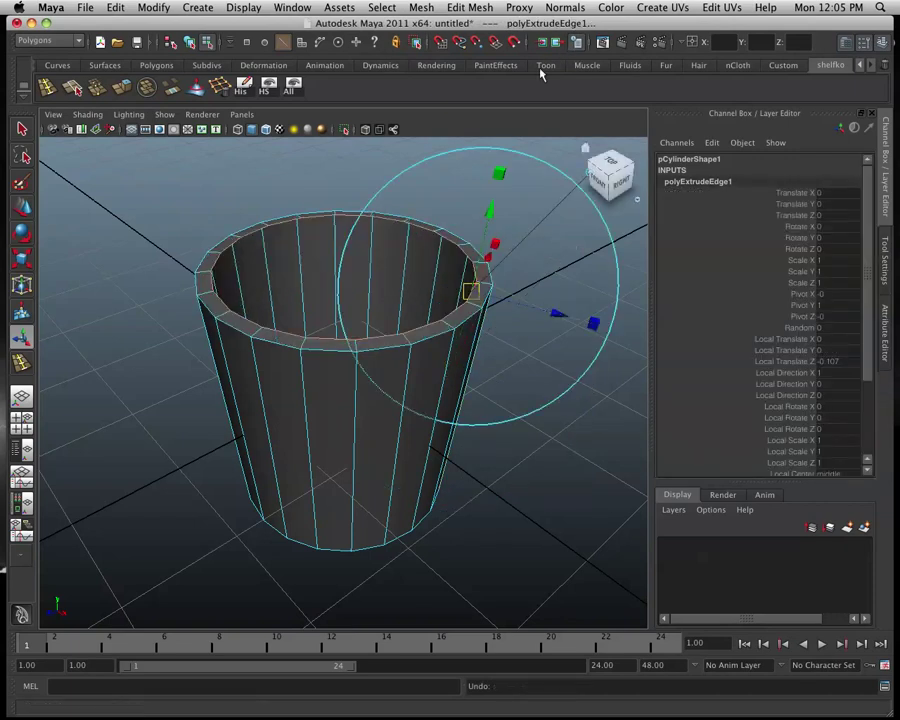
Step: Extrude the rim edges again and pull them down inside the cup as an inner wall
{"action": "key", "text": "g"}
{"action": "mouse_move", "coordinate": [492, 220]}
{"action": "left_mouse_down"}
{"action": "mouse_move", "coordinate": [441, 484]}
{"action": "mouse_move", "coordinate": [451, 343]}
{"action": "mouse_move", "coordinate": [452, 366]}
{"action": "mouse_move", "coordinate": [432, 386]}
{"action": "mouse_move", "coordinate": [428, 447]}
{"action": "mouse_move", "coordinate": [438, 462]}
{"action": "mouse_move", "coordinate": [442, 382]}
{"action": "left_mouse_up"}
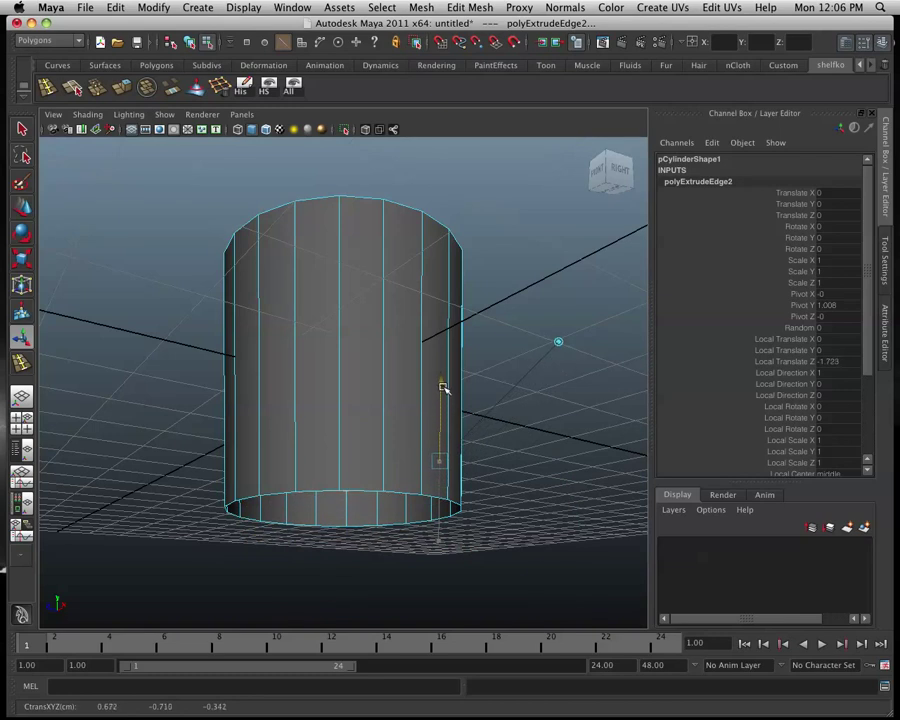
{"action": "left_click", "coordinate": [256, 130]}
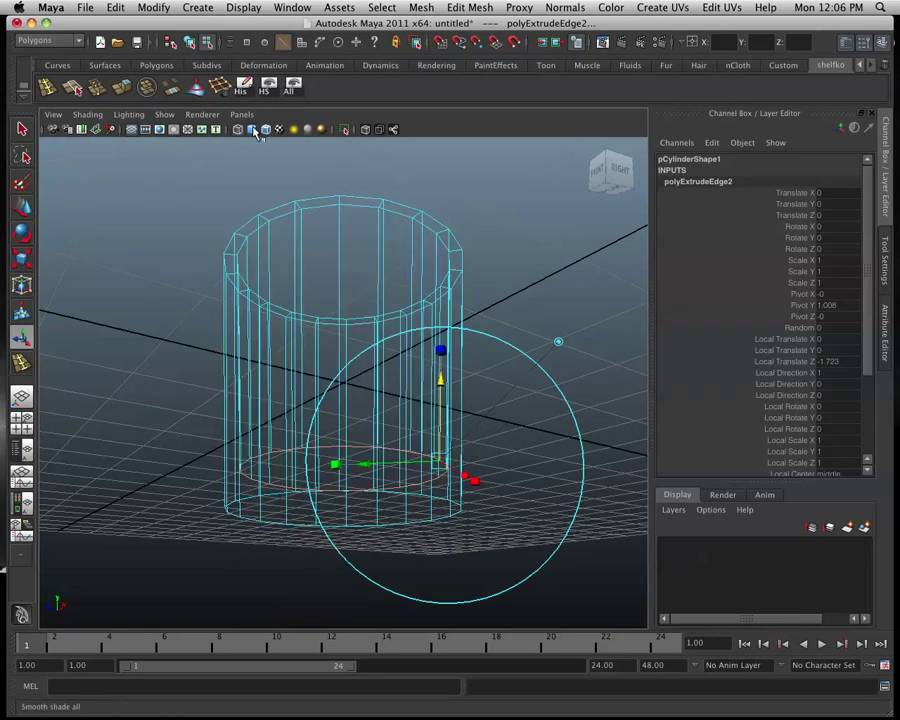
{"action": "mouse_move", "coordinate": [458, 552]}
{"action": "left_mouse_down", "text": "alt"}
{"action": "mouse_move", "coordinate": [438, 571]}
{"action": "mouse_move", "coordinate": [472, 472]}
{"action": "left_mouse_up", "text": "alt"}
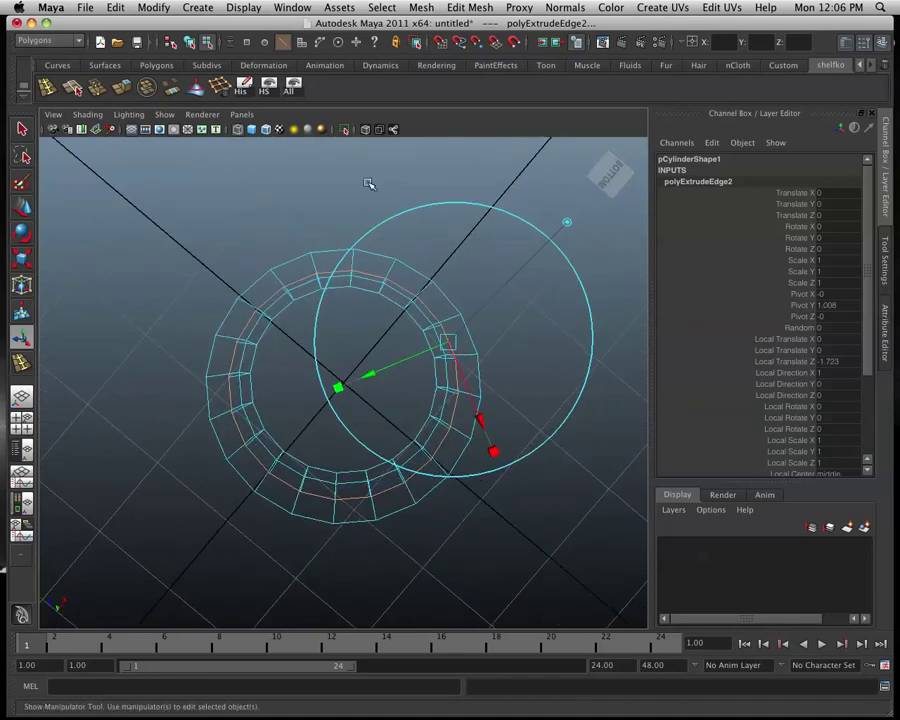
{"action": "key", "text": "5"}
{"action": "left_click_drag", "start_coordinate": [394, 275], "coordinate": [393, 315], "text": "alt"}
Step: Close the bottom opening with Fill Hole and orbit to inspect the base
{"action": "left_click", "coordinate": [414, 8]}
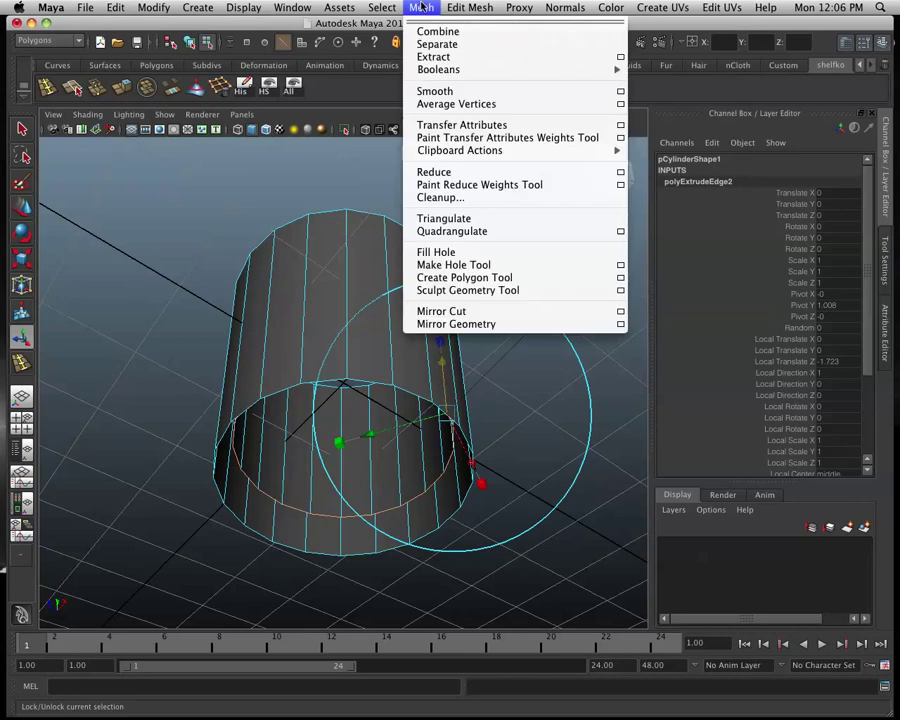
{"action": "left_click", "coordinate": [474, 252]}
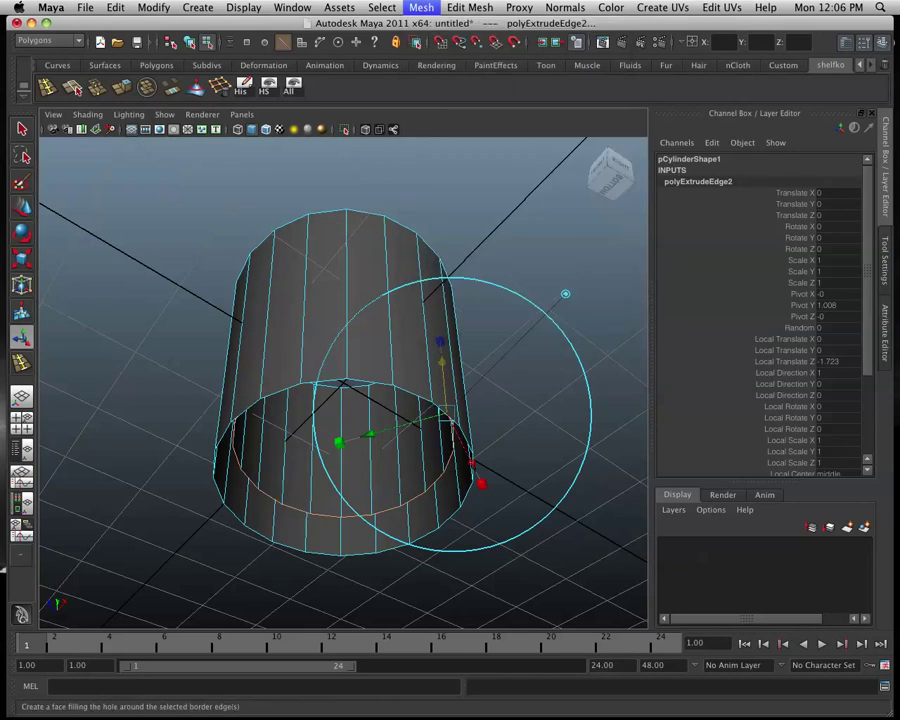
{"action": "mouse_move", "coordinate": [458, 459]}
{"action": "left_mouse_down", "text": "alt"}
{"action": "mouse_move", "coordinate": [486, 456]}
{"action": "mouse_move", "coordinate": [321, 428]}
{"action": "mouse_move", "coordinate": [304, 292]}
{"action": "mouse_move", "coordinate": [255, 276]}
{"action": "left_mouse_up", "text": "alt"}
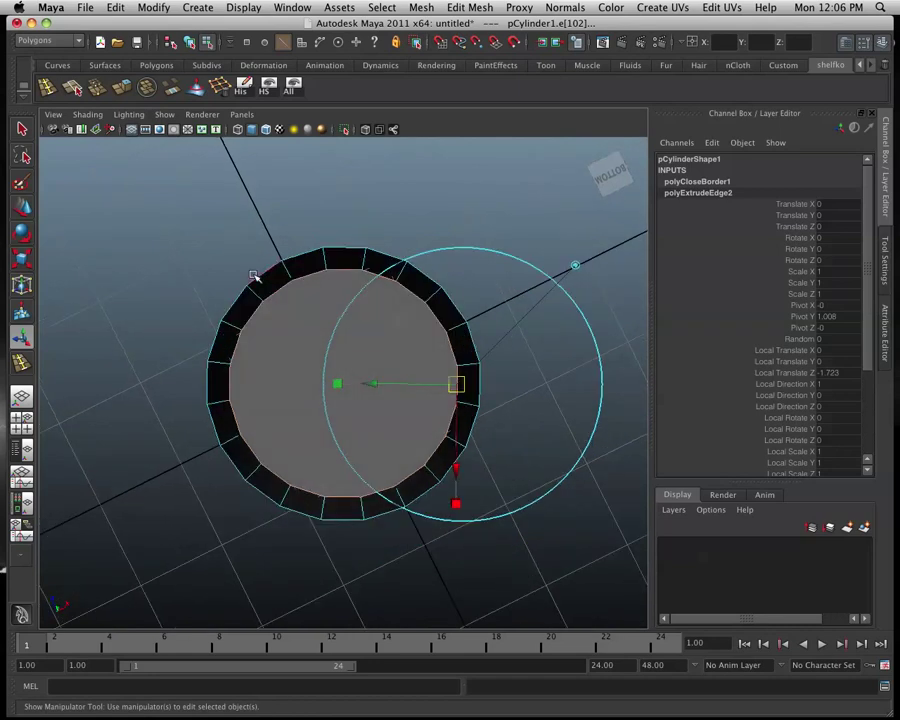
{"action": "left_click", "coordinate": [257, 276]}
{"action": "mouse_move", "coordinate": [344, 322]}
{"action": "left_mouse_down", "text": "alt"}
{"action": "mouse_move", "coordinate": [386, 370]}
{"action": "mouse_move", "coordinate": [438, 297]}
{"action": "left_mouse_up", "text": "alt"}
{"action": "left_click", "coordinate": [478, 8]}
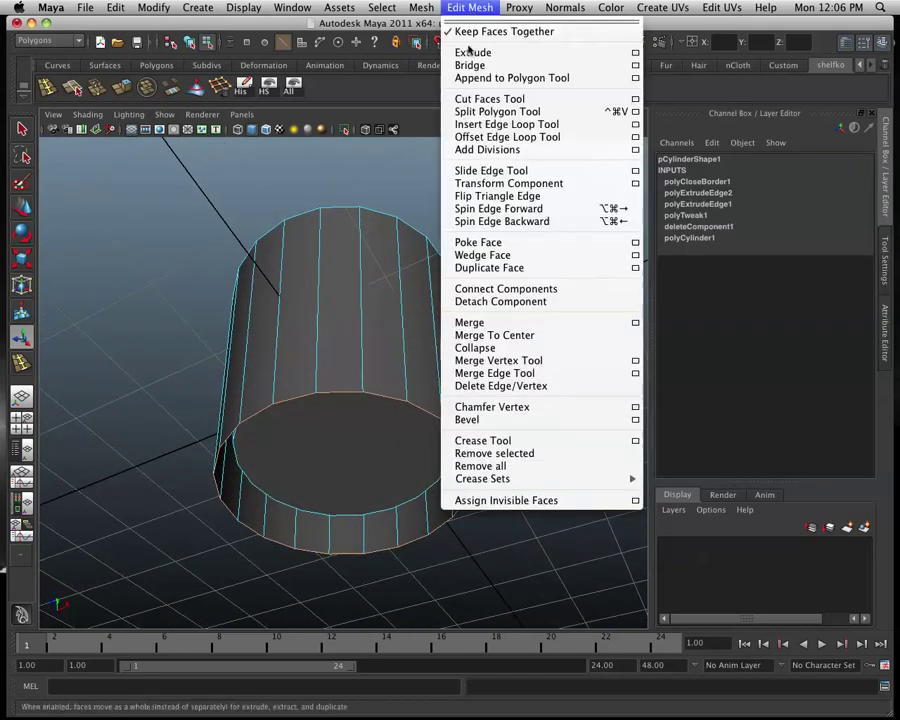
Step: Extrude the outer bottom edge ring and push it inward by 0.152
{"action": "left_click", "coordinate": [462, 54]}
{"action": "mouse_move", "coordinate": [556, 486]}
{"action": "left_mouse_down"}
{"action": "mouse_move", "coordinate": [538, 489]}
{"action": "mouse_move", "coordinate": [504, 470]}
{"action": "mouse_move", "coordinate": [542, 500]}
{"action": "mouse_move", "coordinate": [552, 524]}
{"action": "left_mouse_up"}
{"action": "key", "text": "t"}
{"action": "left_click", "coordinate": [522, 496]}
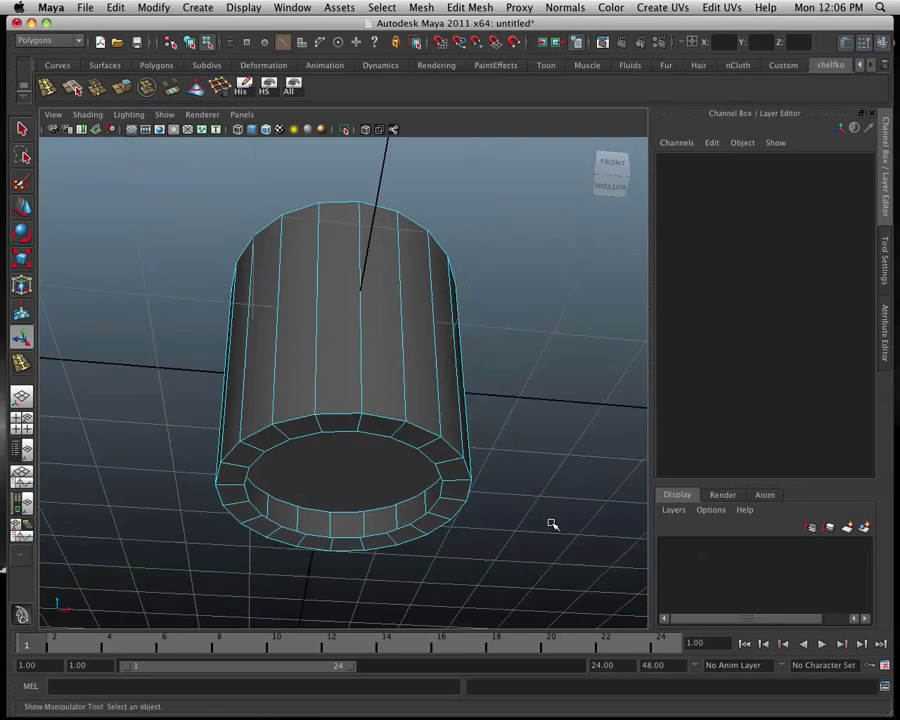
{"action": "mouse_move", "coordinate": [488, 543]}
{"action": "left_mouse_down", "text": "alt"}
{"action": "mouse_move", "coordinate": [474, 514]}
{"action": "mouse_move", "coordinate": [466, 526]}
{"action": "mouse_move", "coordinate": [426, 504]}
{"action": "left_mouse_up", "text": "alt"}
{"action": "key", "text": "z"}
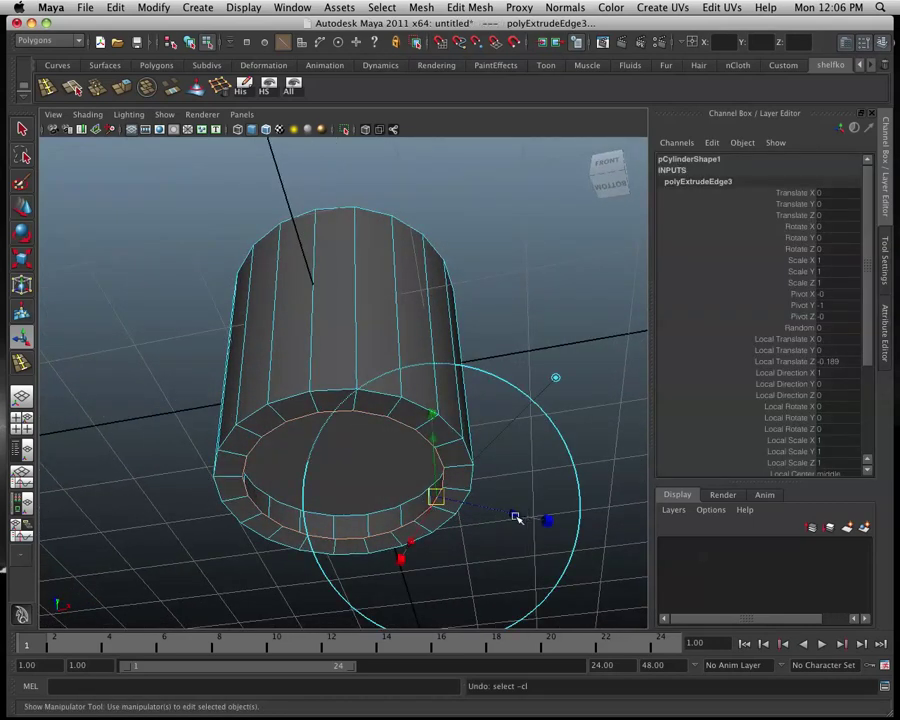
{"action": "key", "text": "ctrl+e"}
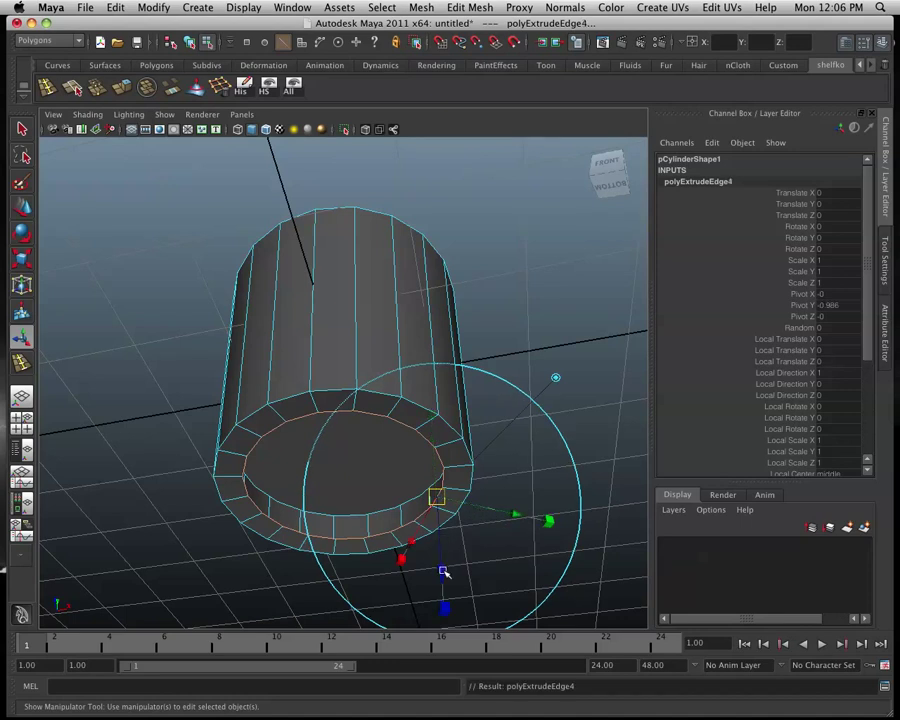
{"action": "left_click_drag", "start_coordinate": [443, 572], "coordinate": [441, 553]}
{"action": "key", "text": "t"}
{"action": "mouse_move", "coordinate": [489, 492]}
{"action": "left_mouse_down", "text": "alt"}
{"action": "mouse_move", "coordinate": [466, 509]}
{"action": "mouse_move", "coordinate": [485, 477]}
{"action": "left_mouse_up", "text": "alt"}
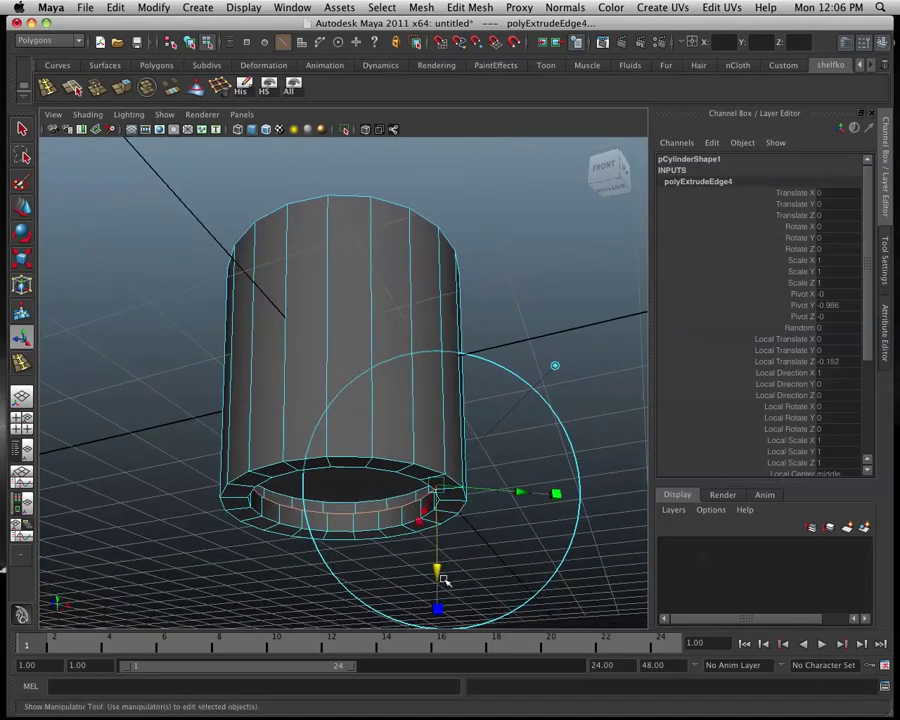
Step: Cap the bottom hole with Fill Hole and return to object selection
{"action": "left_click", "coordinate": [423, 8]}
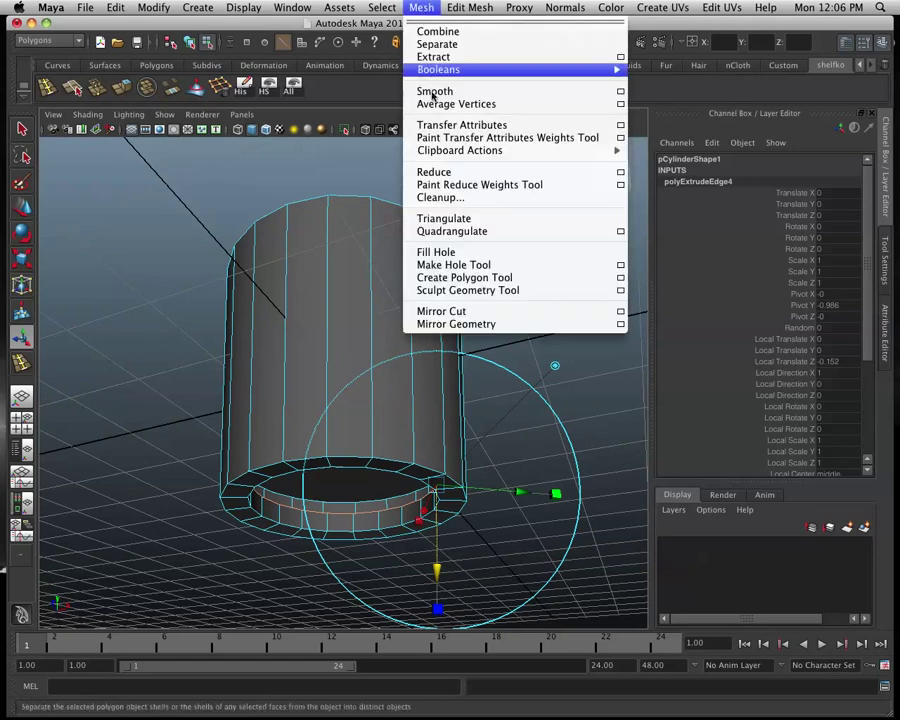
{"action": "left_click", "coordinate": [462, 251]}
{"action": "mouse_move", "coordinate": [506, 313]}
{"action": "left_mouse_down", "text": "alt"}
{"action": "mouse_move", "coordinate": [486, 471]}
{"action": "mouse_move", "coordinate": [444, 464]}
{"action": "mouse_move", "coordinate": [418, 416]}
{"action": "left_mouse_up", "text": "alt"}
{"action": "key", "text": "q"}
{"action": "left_click", "coordinate": [418, 420]}
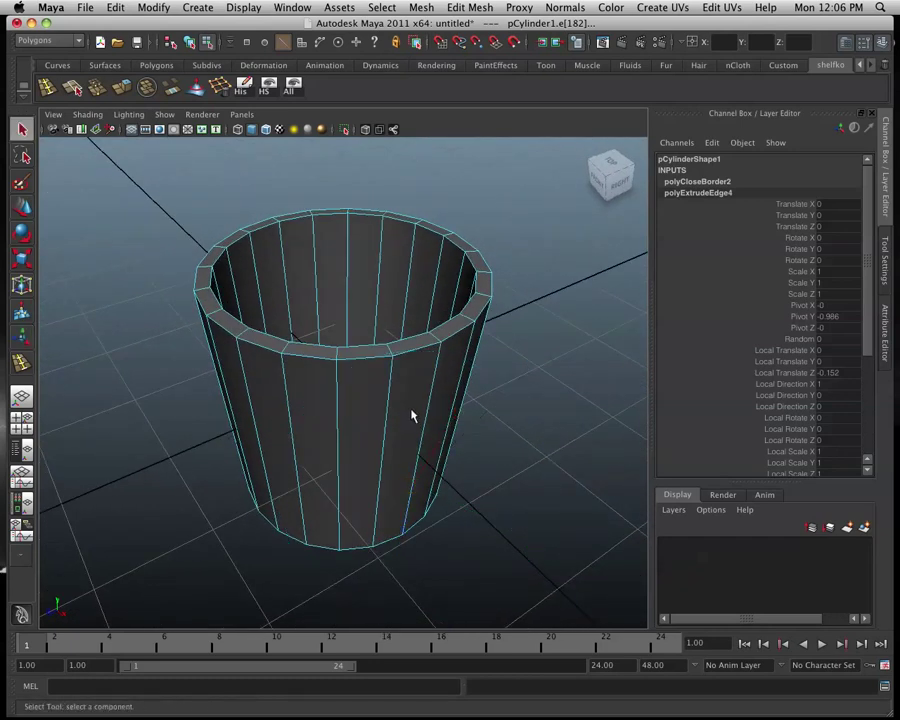
{"action": "right_click_drag", "start_coordinate": [408, 409], "coordinate": [464, 384]}
Step: Insert four horizontal edge loops on the cup wall, two near the rim and two near the base
{"action": "left_click", "coordinate": [384, 385]}
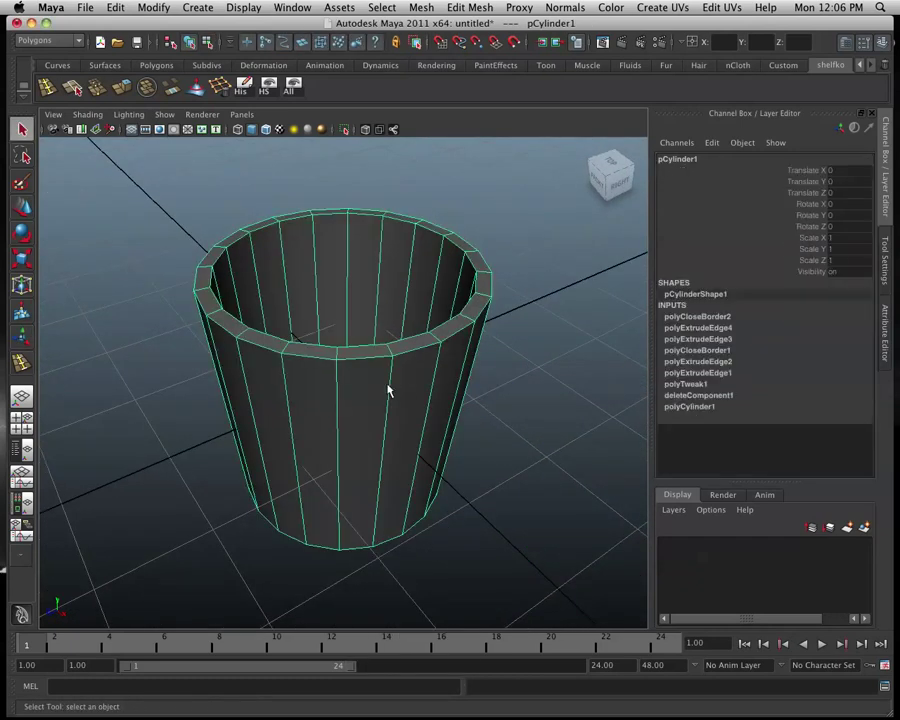
{"action": "left_click_drag", "start_coordinate": [386, 386], "coordinate": [398, 376], "text": "alt"}
{"action": "left_click", "coordinate": [470, 7]}
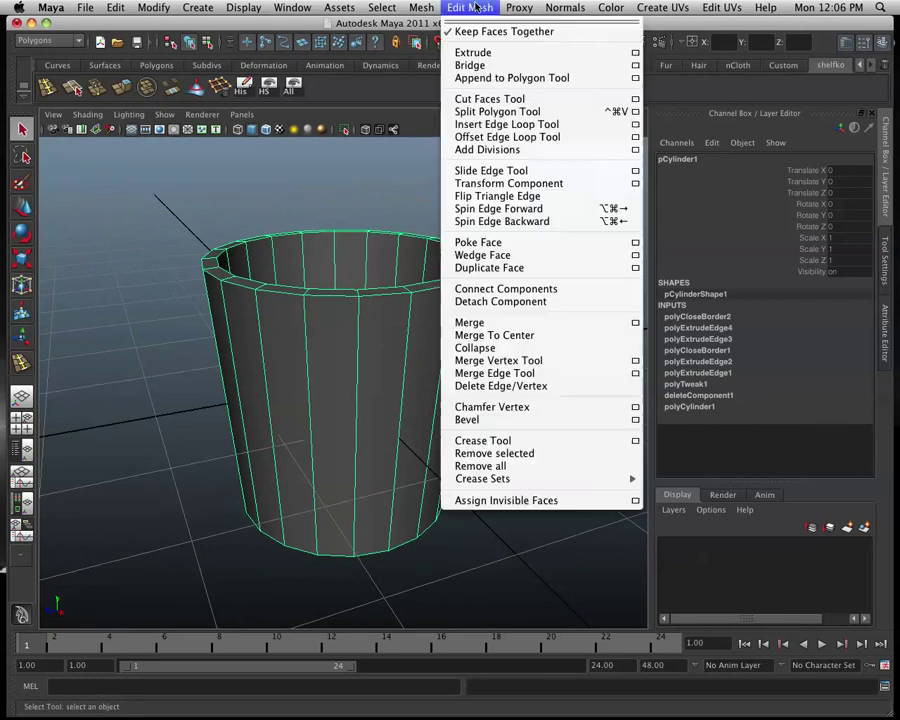
{"action": "left_click", "coordinate": [492, 122]}
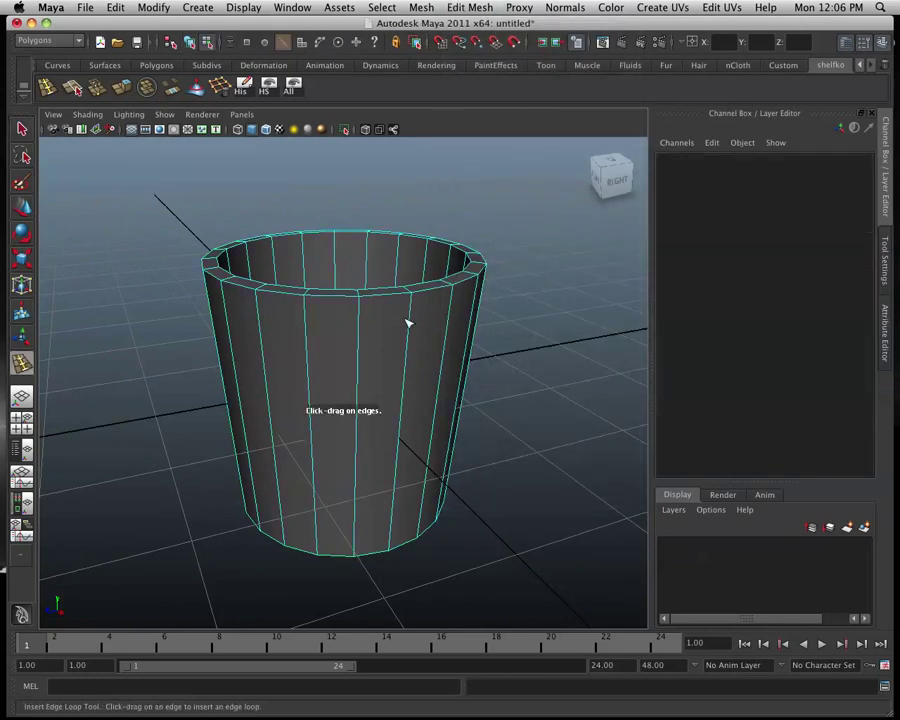
{"action": "left_click_drag", "start_coordinate": [361, 331], "coordinate": [366, 318]}
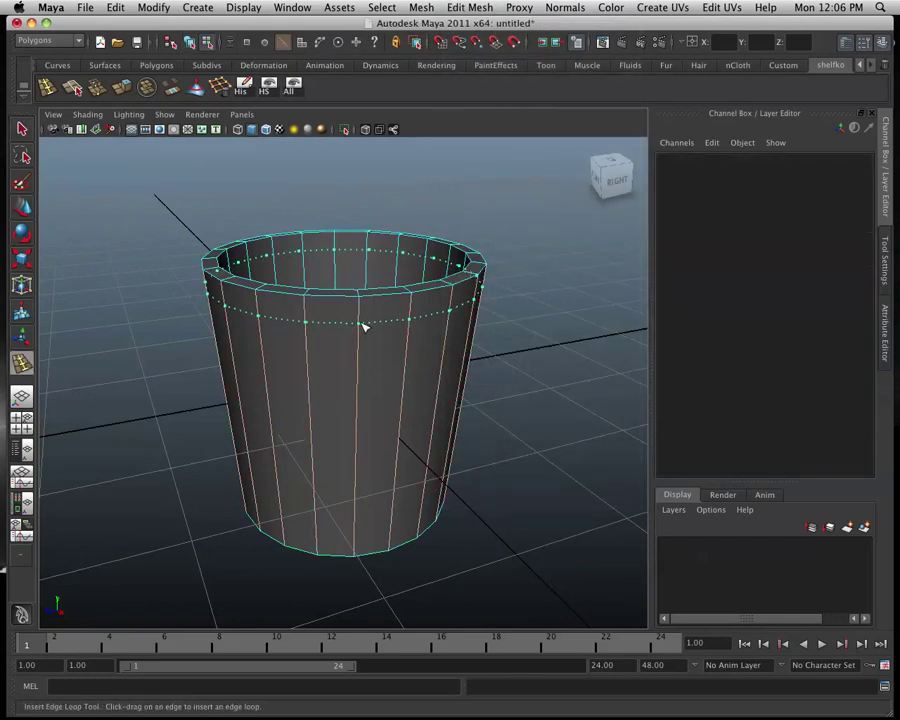
{"action": "left_click_drag", "start_coordinate": [361, 346], "coordinate": [352, 448]}
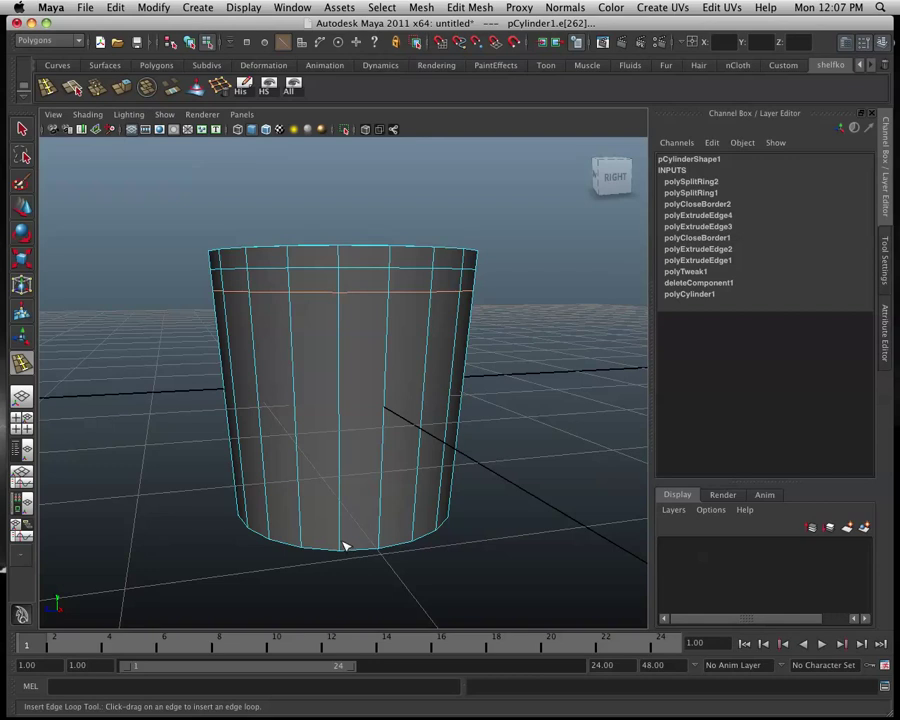
{"action": "mouse_move", "coordinate": [342, 545]}
{"action": "left_mouse_down"}
{"action": "mouse_move", "coordinate": [345, 512]}
{"action": "mouse_move", "coordinate": [377, 492]}
{"action": "mouse_move", "coordinate": [377, 370]}
{"action": "left_mouse_up"}
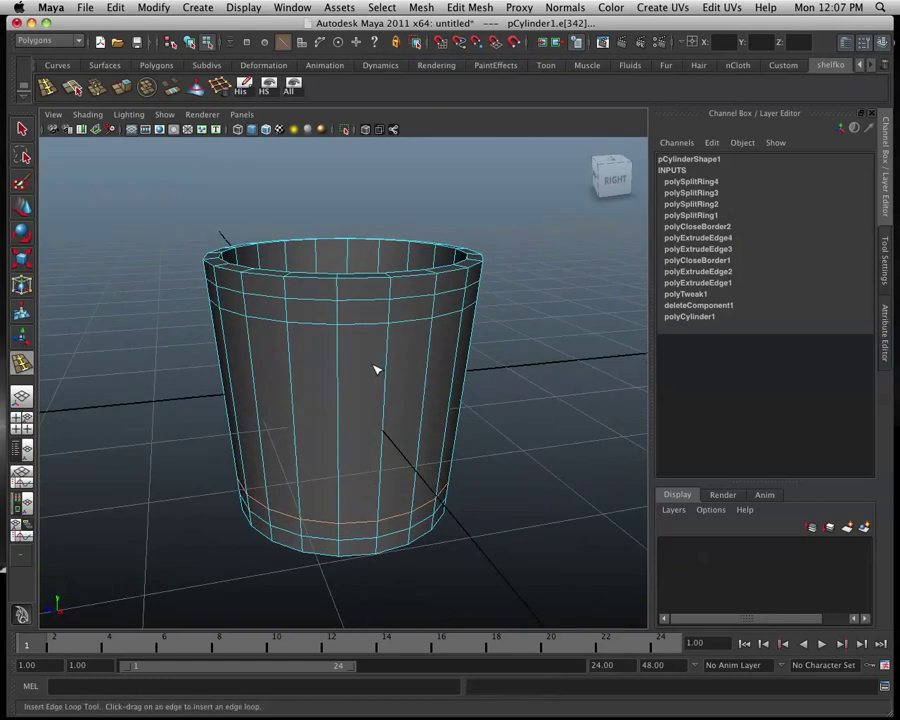
{"action": "key", "text": "q"}
{"action": "right_click_drag", "start_coordinate": [369, 371], "coordinate": [370, 396]}
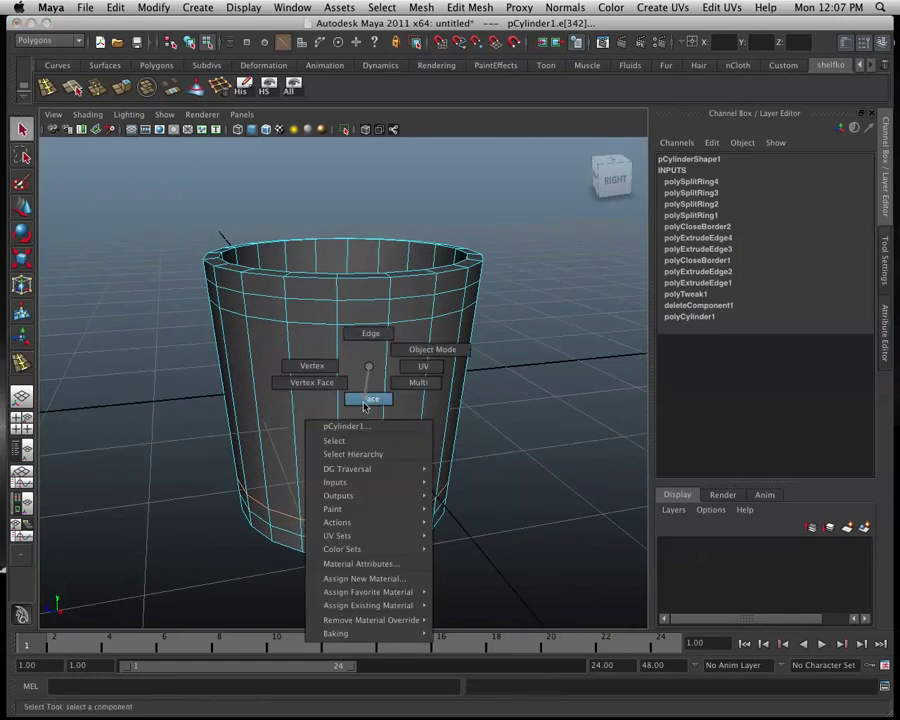
Step: Extrude one wall face near the rim and one near the base outward by 0.381
{"action": "left_click", "coordinate": [362, 318]}
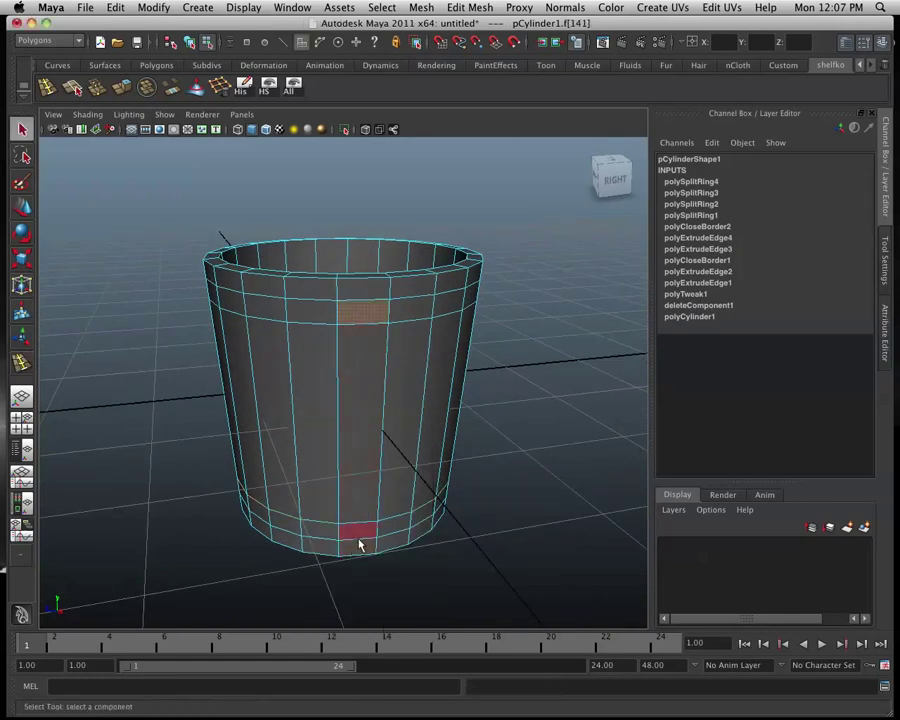
{"action": "left_click", "coordinate": [362, 543], "text": "shift"}
{"action": "left_click_drag", "start_coordinate": [362, 543], "coordinate": [462, 476], "text": "alt"}
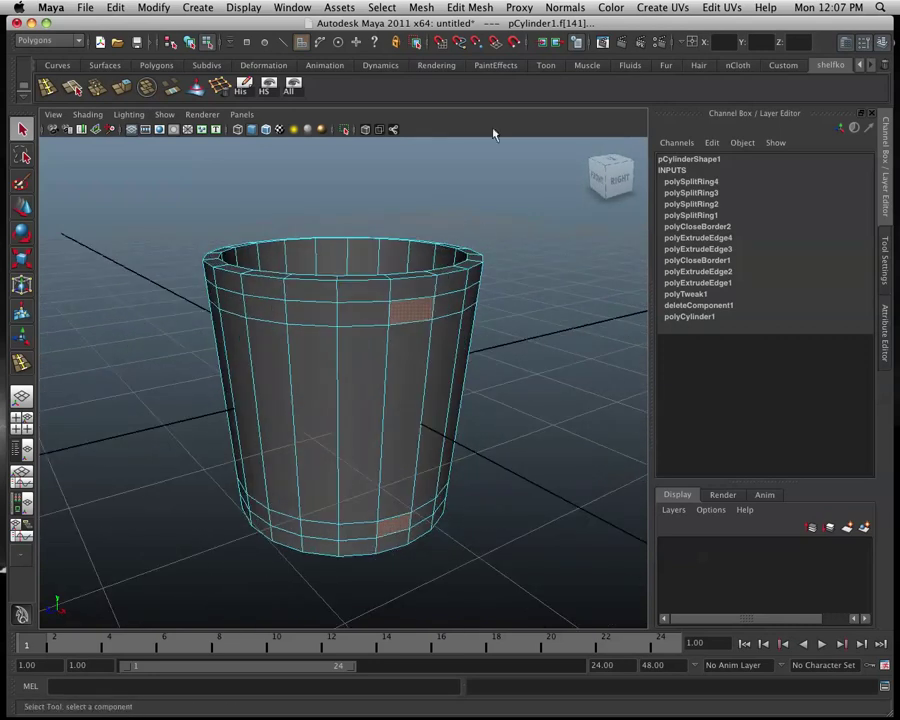
{"action": "left_click", "coordinate": [468, 8]}
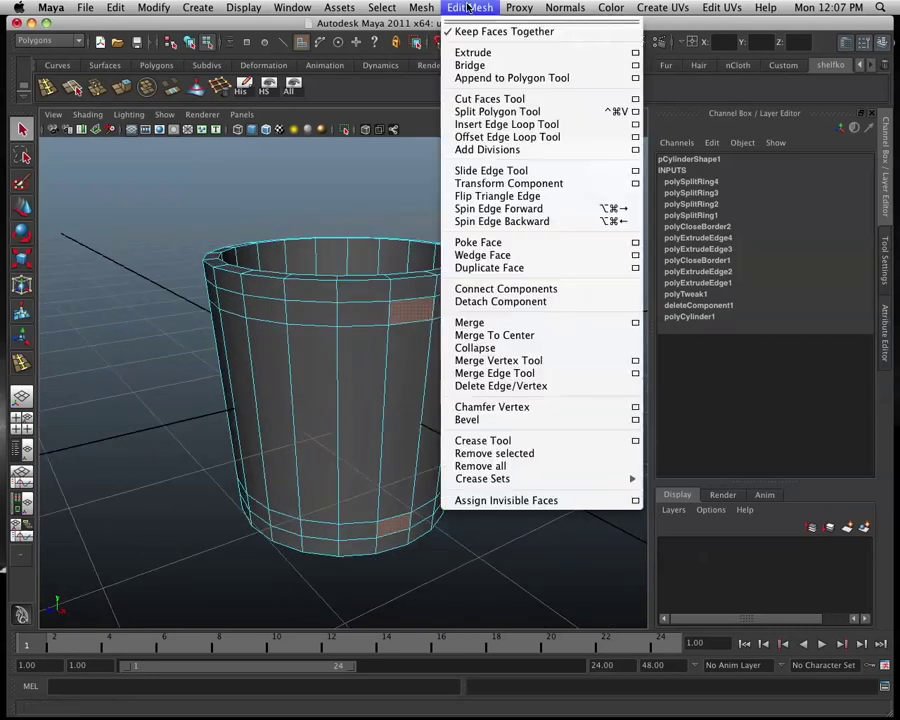
{"action": "left_click", "coordinate": [480, 53]}
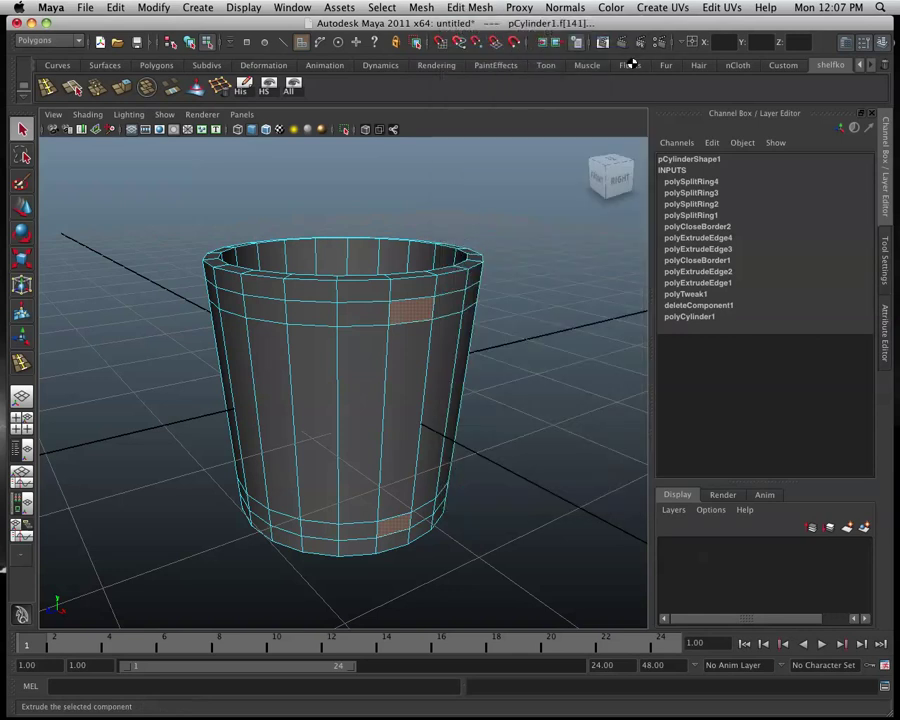
{"action": "mouse_move", "coordinate": [461, 341]}
{"action": "left_mouse_down"}
{"action": "mouse_move", "coordinate": [572, 400]}
{"action": "mouse_move", "coordinate": [543, 359]}
{"action": "left_mouse_up"}
{"action": "key", "text": "t"}
{"action": "mouse_move", "coordinate": [605, 302]}
{"action": "left_mouse_down", "text": "alt"}
{"action": "mouse_move", "coordinate": [525, 335]}
{"action": "mouse_move", "coordinate": [422, 354]}
{"action": "mouse_move", "coordinate": [352, 346]}
{"action": "mouse_move", "coordinate": [376, 344]}
{"action": "mouse_move", "coordinate": [336, 349]}
{"action": "mouse_move", "coordinate": [374, 348]}
{"action": "mouse_move", "coordinate": [376, 370]}
{"action": "left_mouse_up", "text": "alt"}
{"action": "key", "text": "q"}
{"action": "right_click", "coordinate": [375, 370]}
{"action": "left_click", "coordinate": [430, 350]}
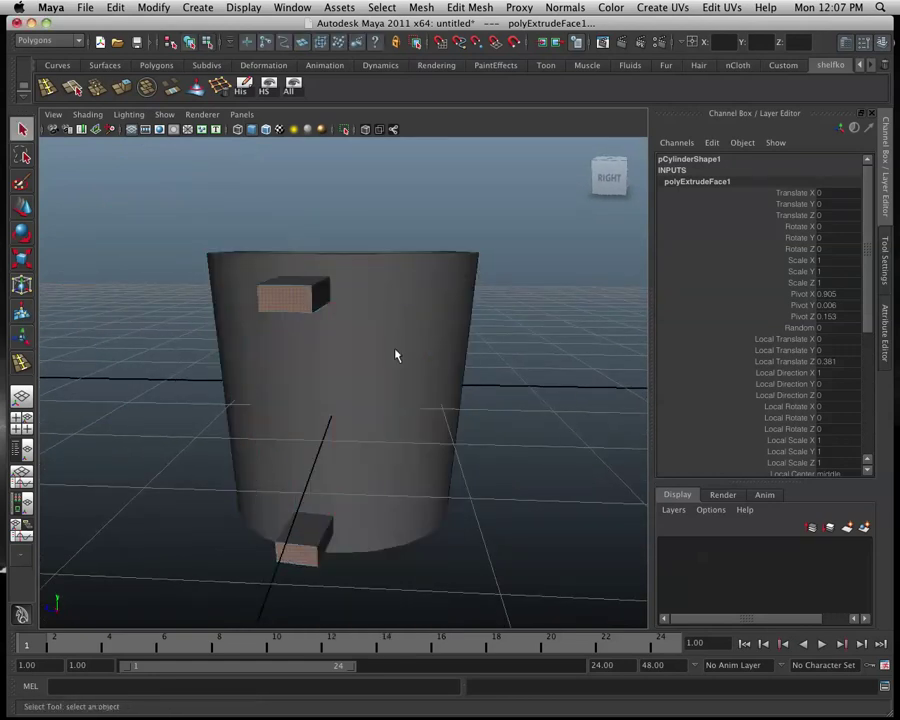
{"action": "left_click", "coordinate": [320, 359]}
Step: Select the end faces of the upper and lower handle stubs
{"action": "right_click", "coordinate": [301, 301]}
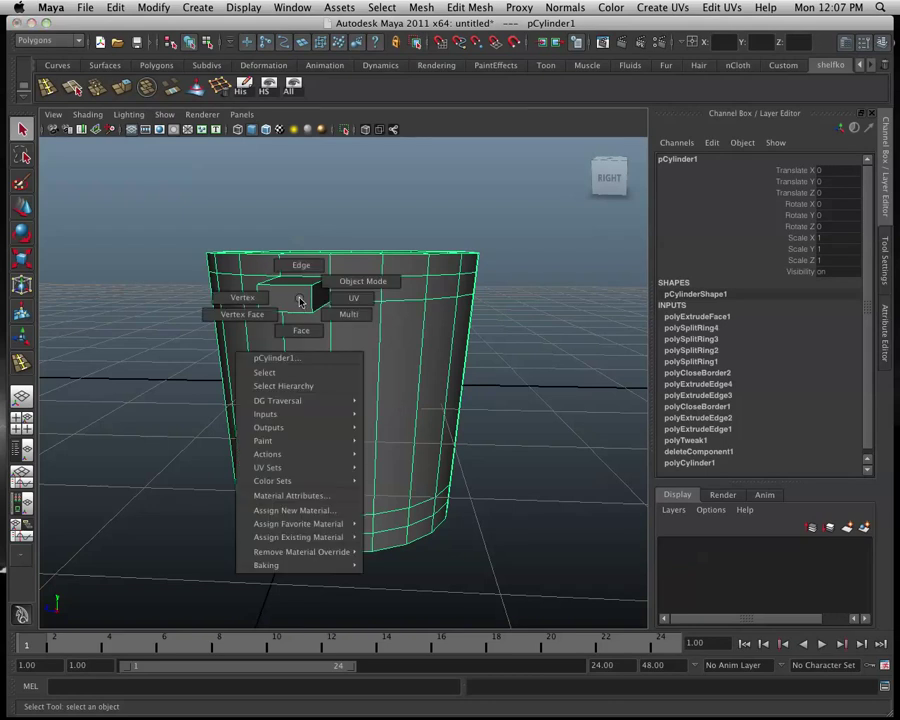
{"action": "left_click", "coordinate": [296, 328]}
{"action": "left_click", "coordinate": [290, 296]}
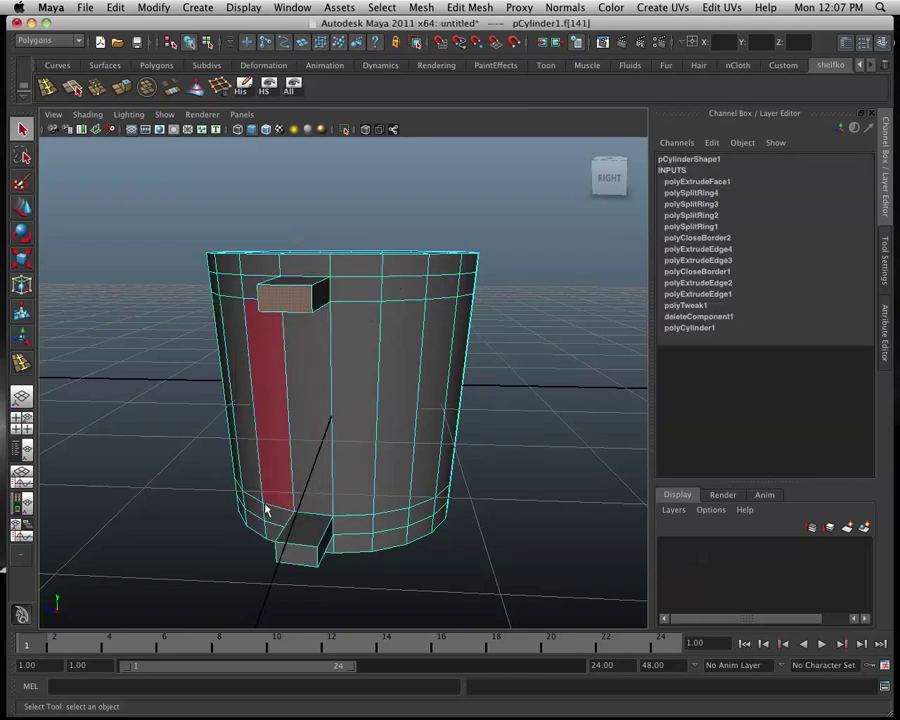
{"action": "left_click", "coordinate": [290, 552], "text": "shift"}
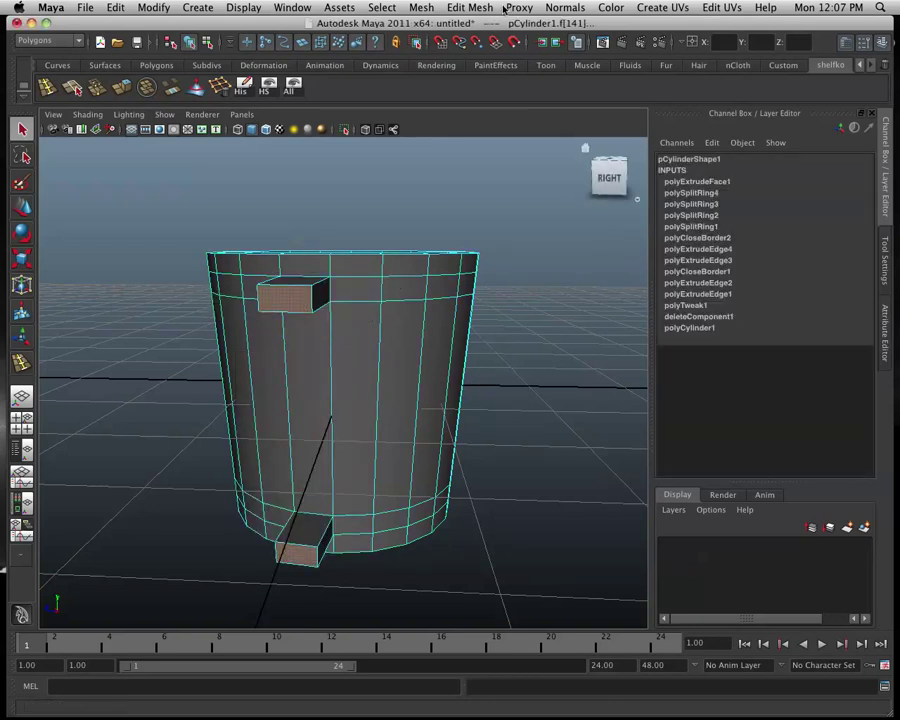
Step: Bridge the two stub faces with a smooth path and 8 divisions
{"action": "left_click", "coordinate": [472, 7]}
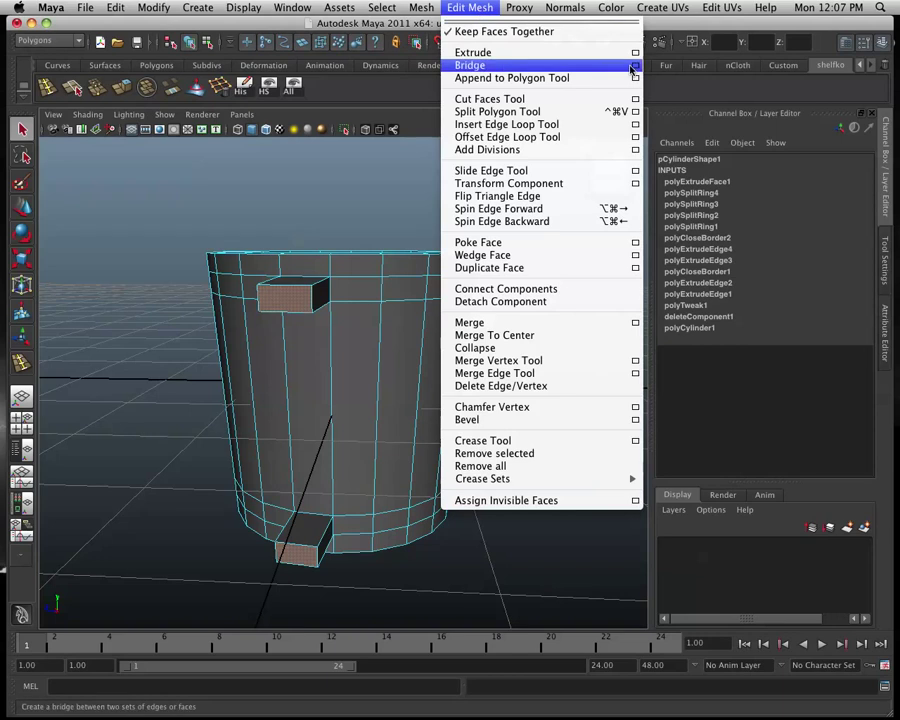
{"action": "left_click", "coordinate": [633, 66]}
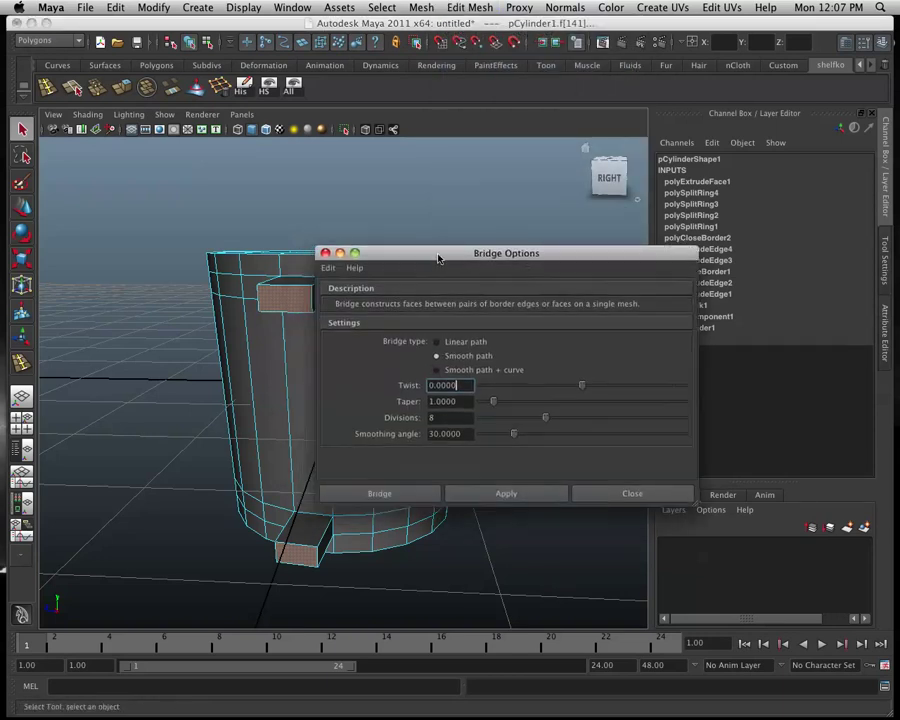
{"action": "left_click_drag", "start_coordinate": [436, 256], "coordinate": [584, 241]}
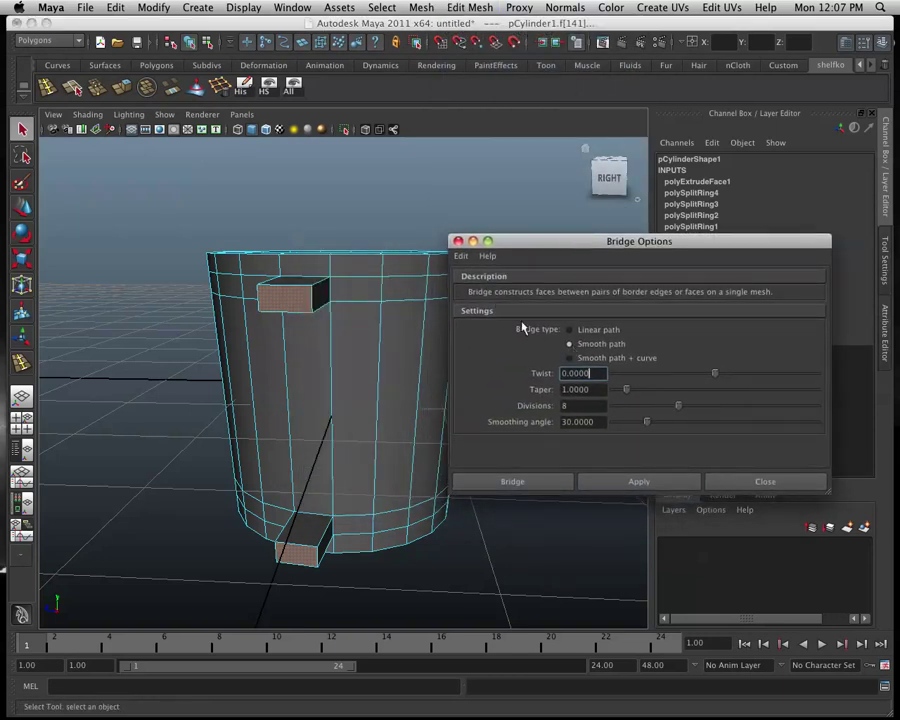
{"action": "left_click", "coordinate": [460, 256]}
{"action": "left_click", "coordinate": [474, 287]}
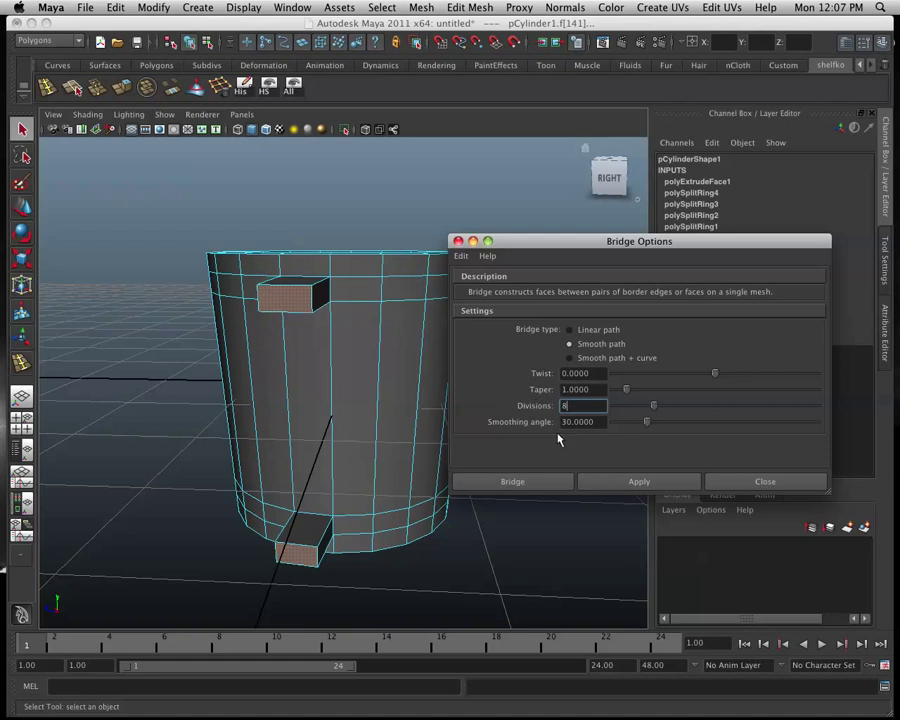
{"action": "left_click", "coordinate": [634, 484]}
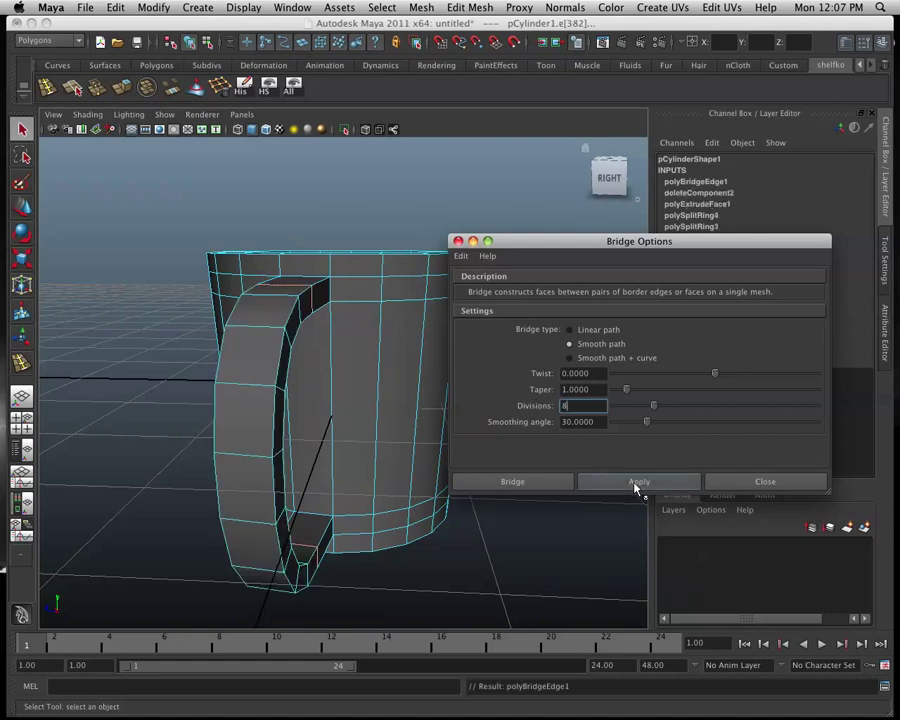
{"action": "left_click", "coordinate": [752, 484]}
{"action": "mouse_move", "coordinate": [530, 500]}
{"action": "left_mouse_down", "text": "alt"}
{"action": "mouse_move", "coordinate": [460, 504]}
{"action": "mouse_move", "coordinate": [410, 494]}
{"action": "mouse_move", "coordinate": [481, 505]}
{"action": "mouse_move", "coordinate": [287, 475]}
{"action": "mouse_move", "coordinate": [382, 426]}
{"action": "mouse_move", "coordinate": [384, 568]}
{"action": "left_mouse_up", "text": "alt"}
{"action": "middle_click_drag", "start_coordinate": [384, 568], "coordinate": [390, 388], "text": "alt"}
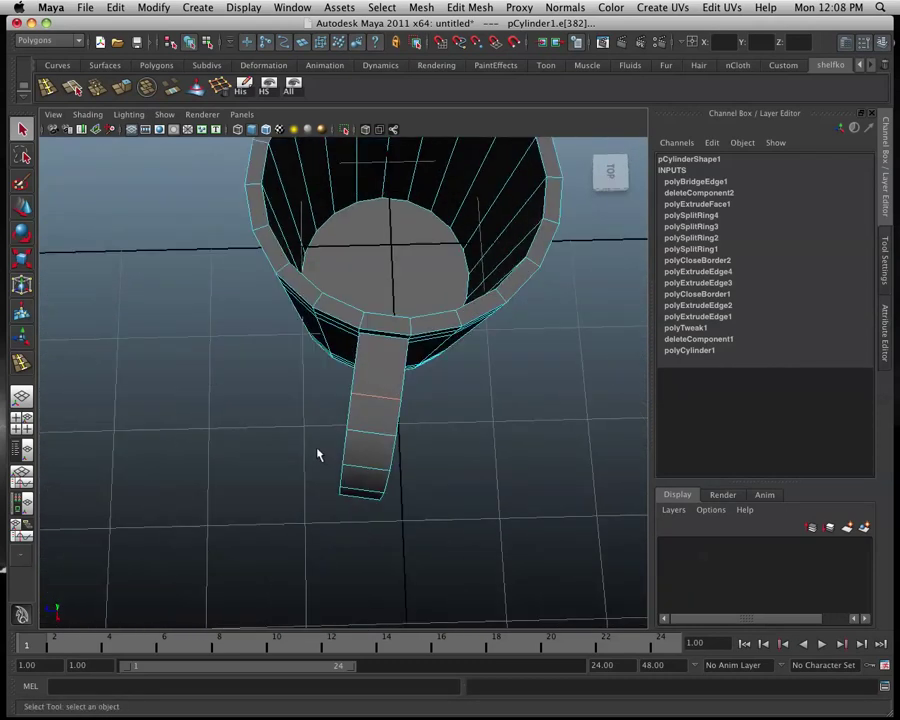
Step: Scale the marquee-selected handle faces and nudge an upper-bend face to refine the handle curve
{"action": "mouse_move", "coordinate": [443, 500]}
{"action": "left_mouse_down"}
{"action": "mouse_move", "coordinate": [462, 536]}
{"action": "mouse_move", "coordinate": [408, 500]}
{"action": "mouse_move", "coordinate": [364, 442]}
{"action": "mouse_move", "coordinate": [470, 465]}
{"action": "left_mouse_up"}
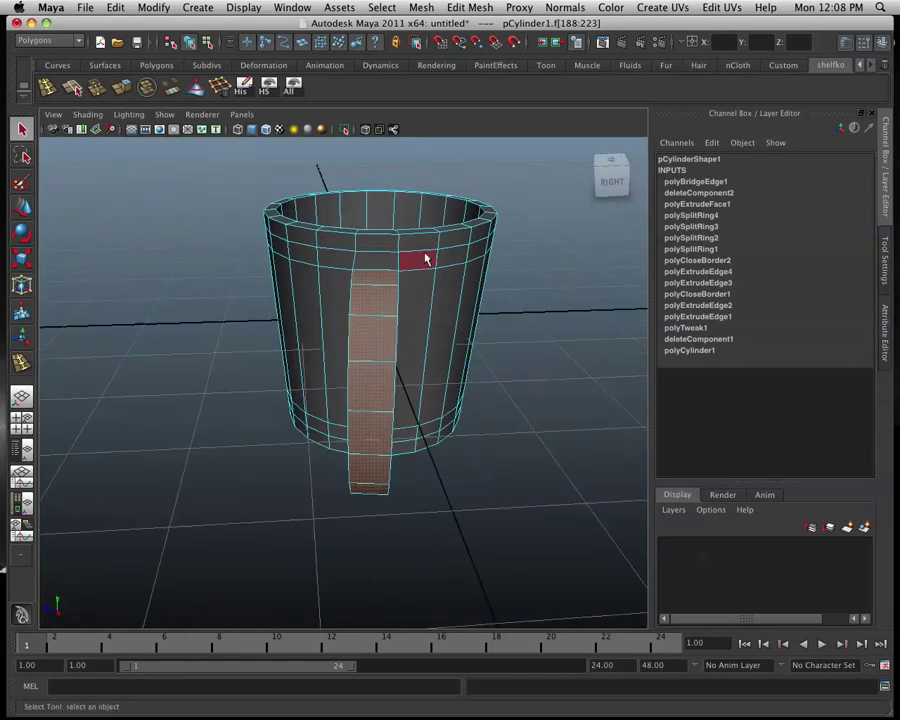
{"action": "left_click", "coordinate": [21, 258]}
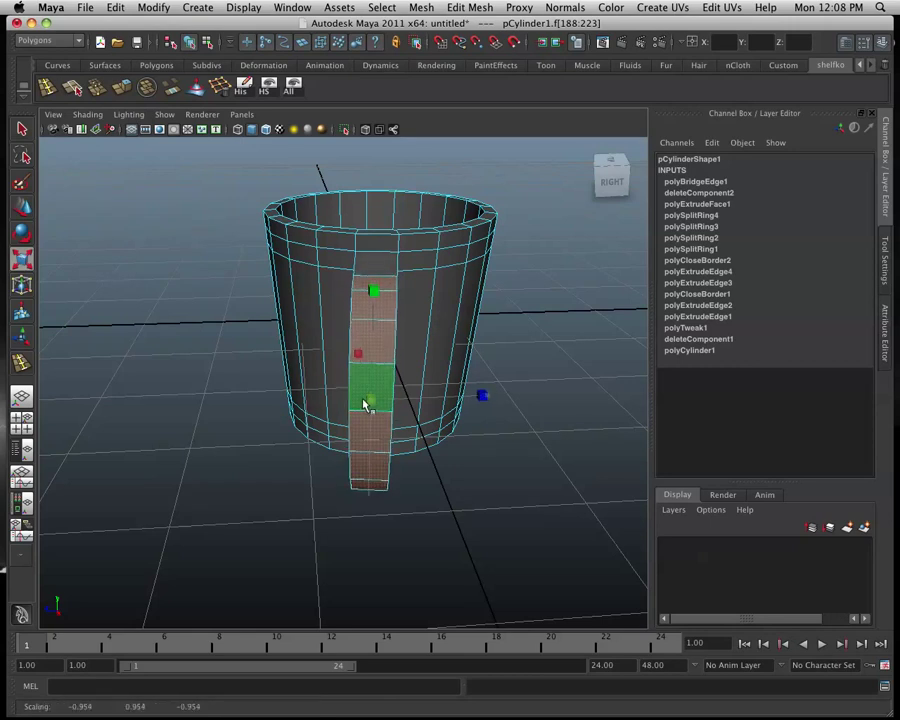
{"action": "left_click_drag", "start_coordinate": [361, 401], "coordinate": [494, 390], "text": "alt"}
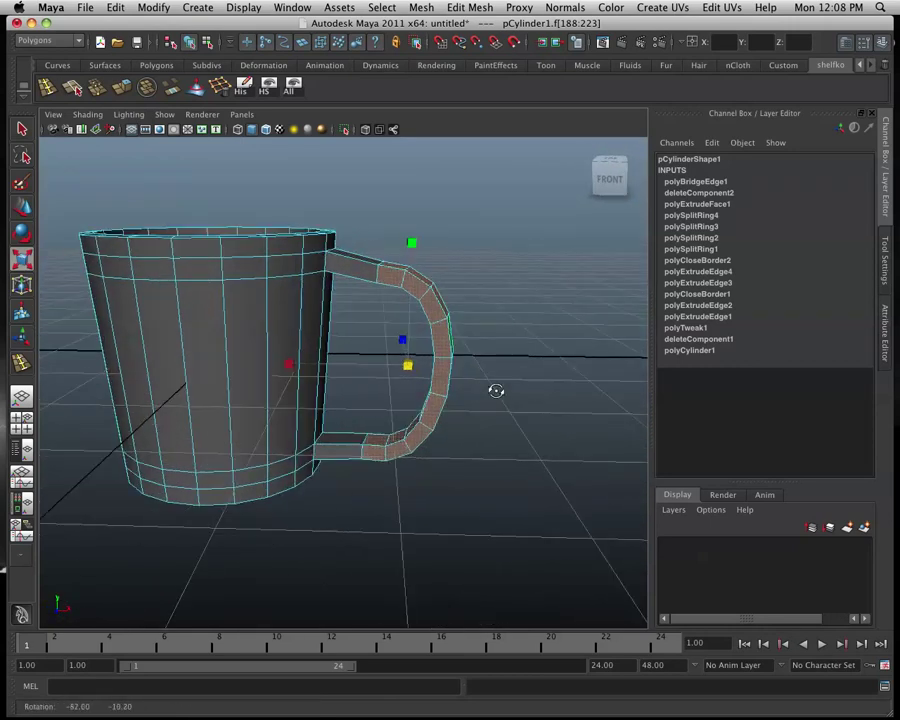
{"action": "left_click", "coordinate": [26, 208]}
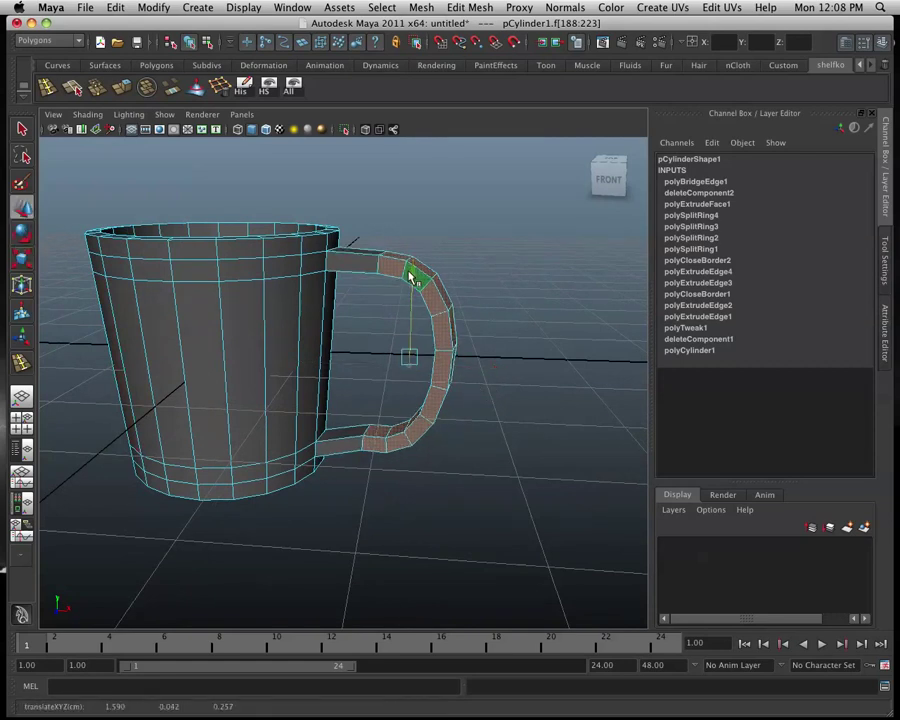
{"action": "left_click_drag", "start_coordinate": [410, 285], "coordinate": [418, 274], "text": "alt"}
{"action": "middle_click_drag", "start_coordinate": [418, 274], "coordinate": [410, 262]}
{"action": "left_click_drag", "start_coordinate": [410, 262], "coordinate": [296, 365], "text": "alt"}
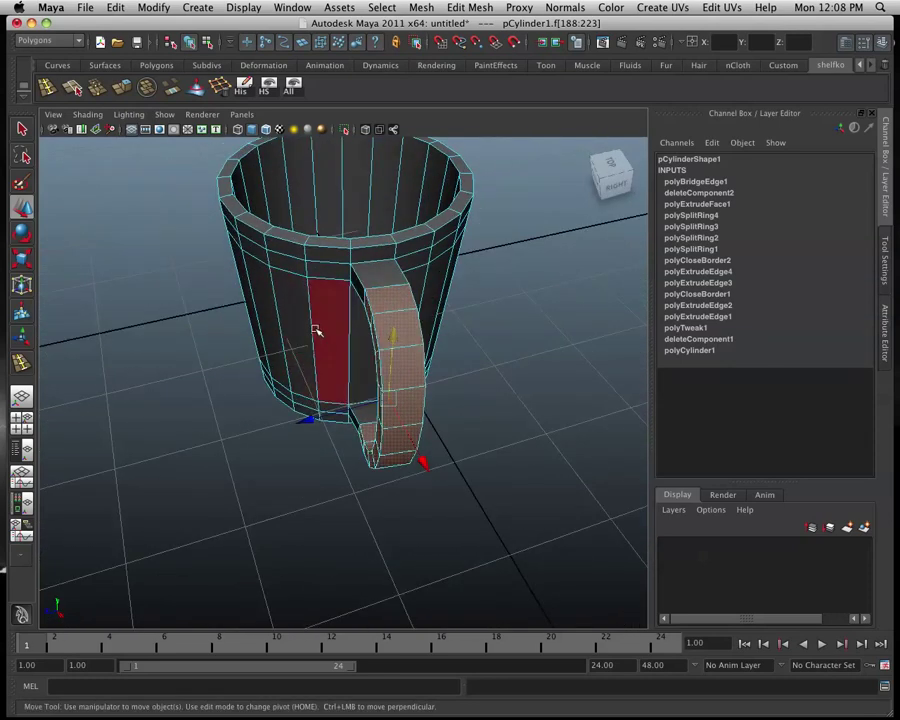
Step: Return to Object Mode through the marking menu and select the whole mug
{"action": "right_click", "coordinate": [316, 330]}
{"action": "left_click", "coordinate": [369, 314]}
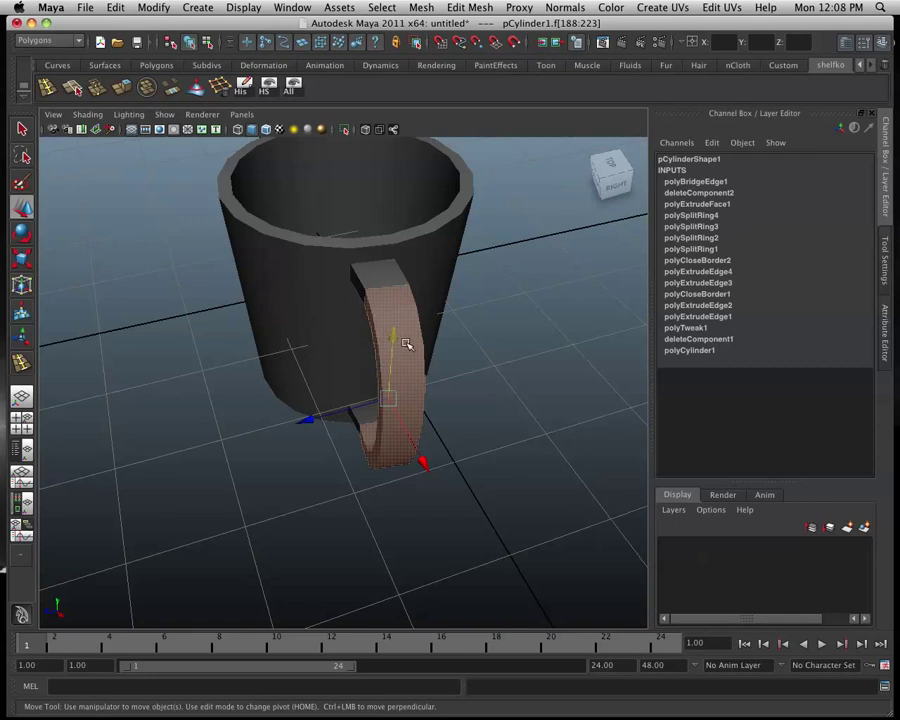
{"action": "left_click", "coordinate": [409, 340]}
{"action": "left_click_drag", "start_coordinate": [410, 344], "coordinate": [386, 354], "text": "alt"}
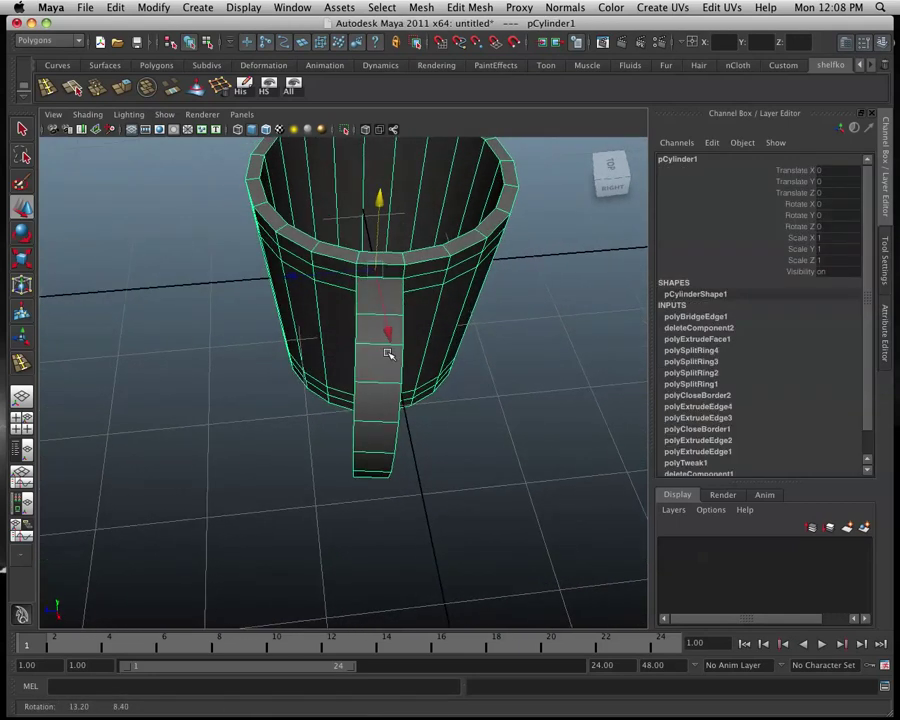
Step: With the Insert Edge Loop Tool, add edge loops along the mug rim and near the top
{"action": "key", "text": "q"}
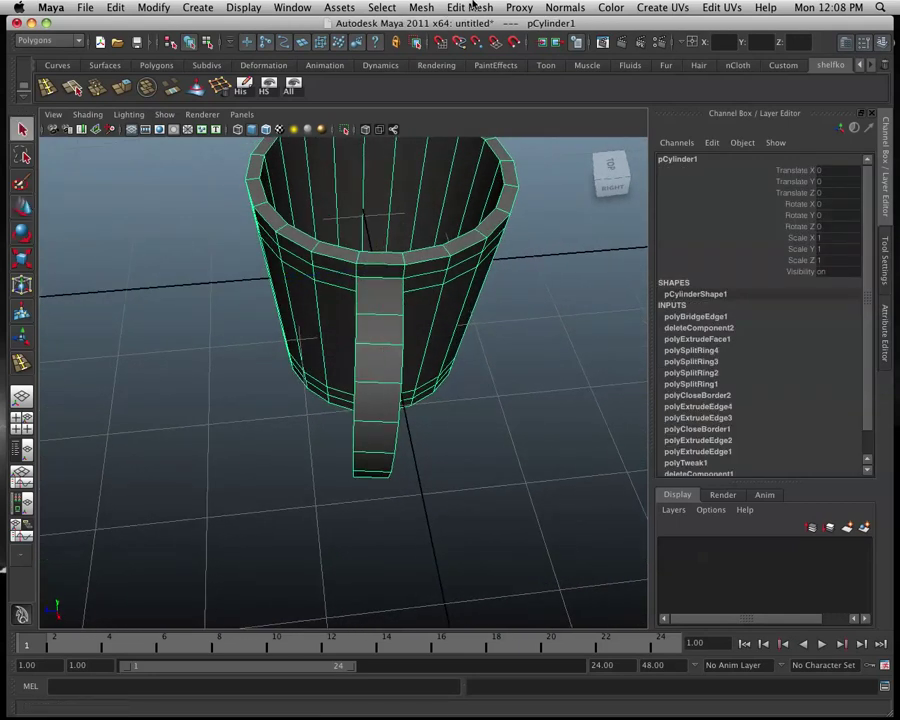
{"action": "left_click", "coordinate": [472, 5]}
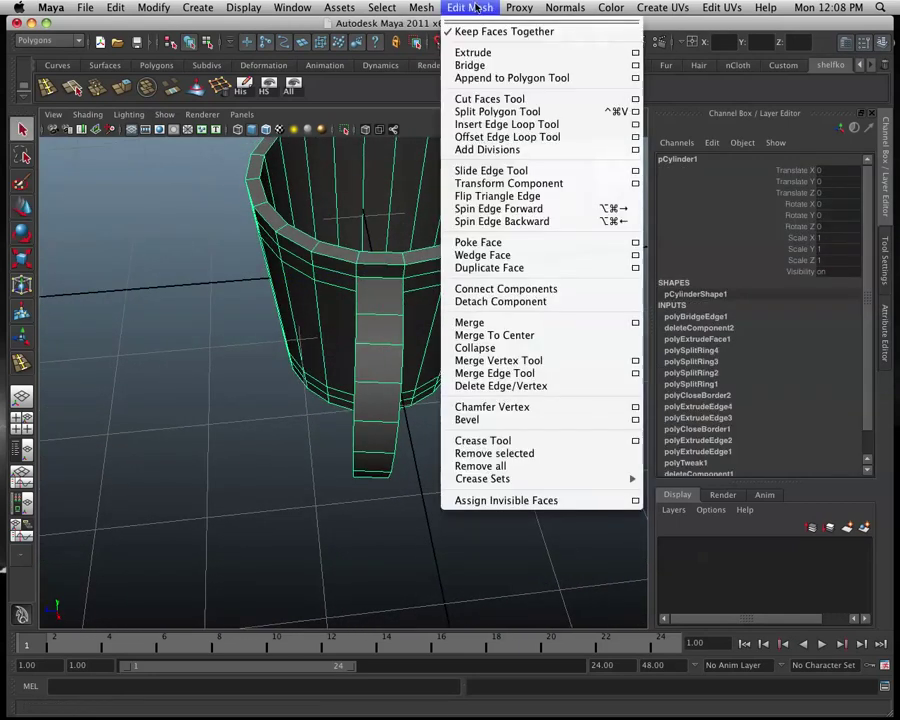
{"action": "left_click", "coordinate": [530, 124]}
{"action": "scroll", "coordinate": [356, 320], "scroll_direction": "up", "scroll_amount": 3}
{"action": "scroll", "coordinate": [416, 425], "scroll_direction": "up", "scroll_amount": 3}
{"action": "mouse_move", "coordinate": [416, 256]}
{"action": "left_mouse_down", "text": "alt"}
{"action": "mouse_move", "coordinate": [440, 287]}
{"action": "mouse_move", "coordinate": [409, 226]}
{"action": "mouse_move", "coordinate": [363, 287]}
{"action": "mouse_move", "coordinate": [432, 235]}
{"action": "mouse_move", "coordinate": [423, 228]}
{"action": "left_mouse_up", "text": "alt"}
{"action": "left_click", "coordinate": [400, 215]}
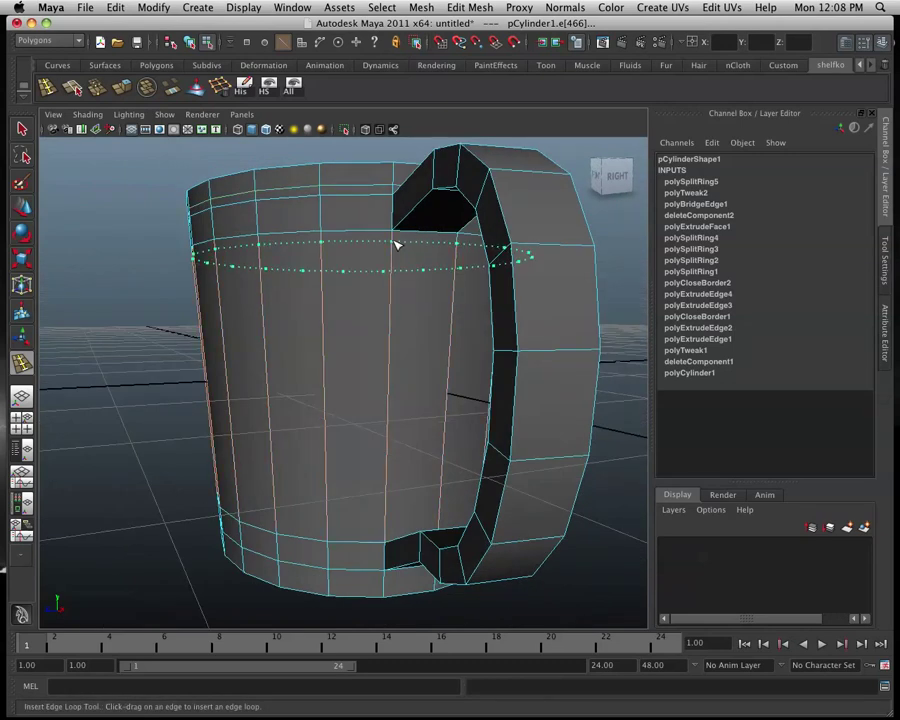
{"action": "left_click", "coordinate": [397, 243]}
Step: Add an edge loop around the lower body and two loops along the handle
{"action": "mouse_move", "coordinate": [388, 540]}
{"action": "left_mouse_down"}
{"action": "mouse_move", "coordinate": [390, 549]}
{"action": "mouse_move", "coordinate": [408, 508]}
{"action": "left_mouse_up"}
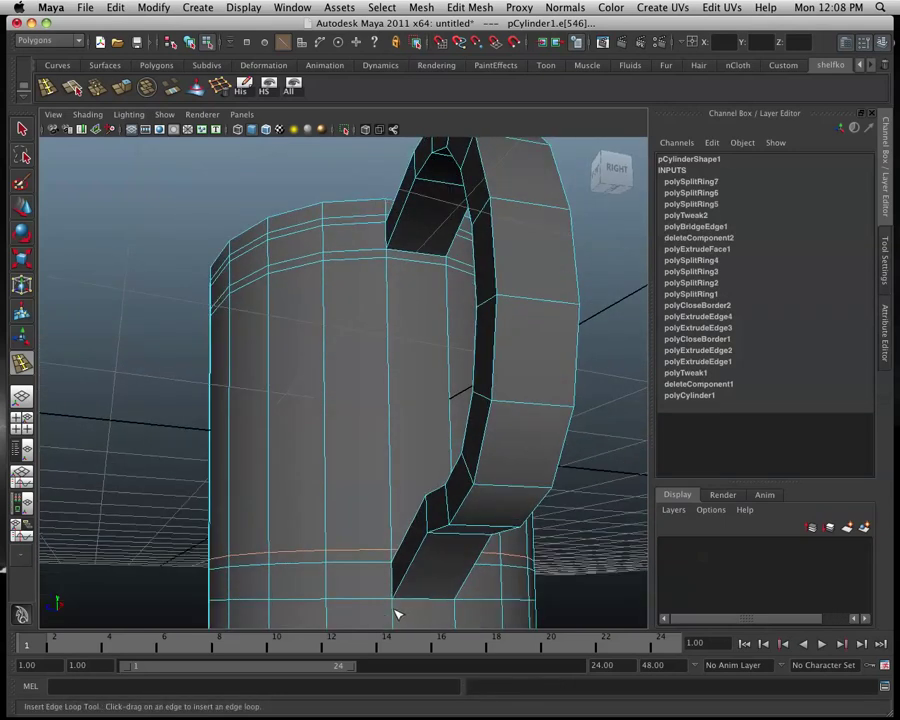
{"action": "mouse_move", "coordinate": [397, 613]}
{"action": "left_mouse_down"}
{"action": "mouse_move", "coordinate": [438, 573]}
{"action": "mouse_move", "coordinate": [416, 635]}
{"action": "mouse_move", "coordinate": [414, 625]}
{"action": "left_mouse_up"}
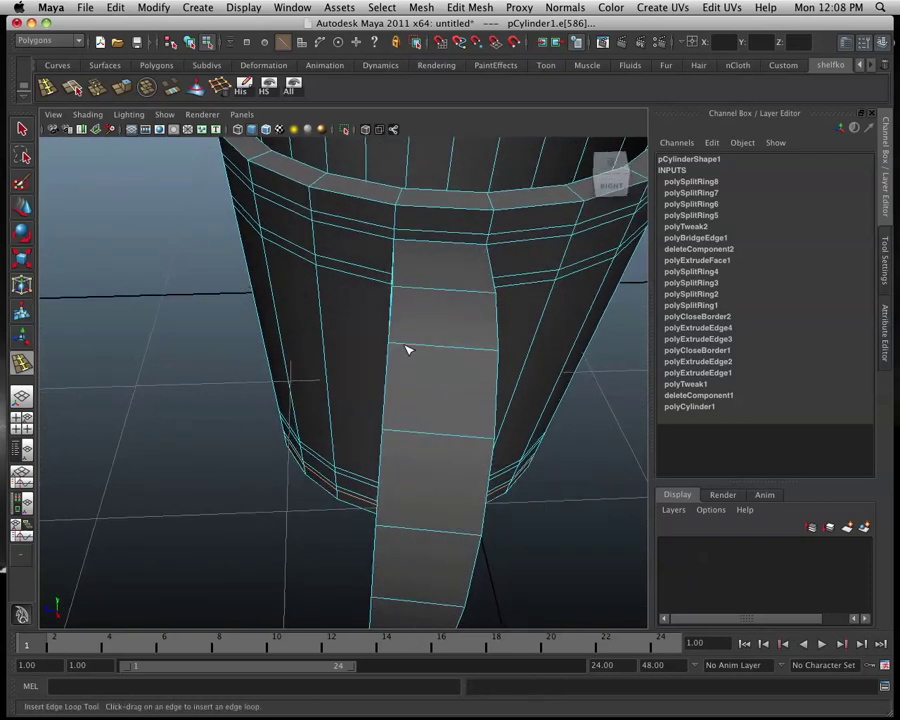
{"action": "left_click_drag", "start_coordinate": [410, 347], "coordinate": [411, 347]}
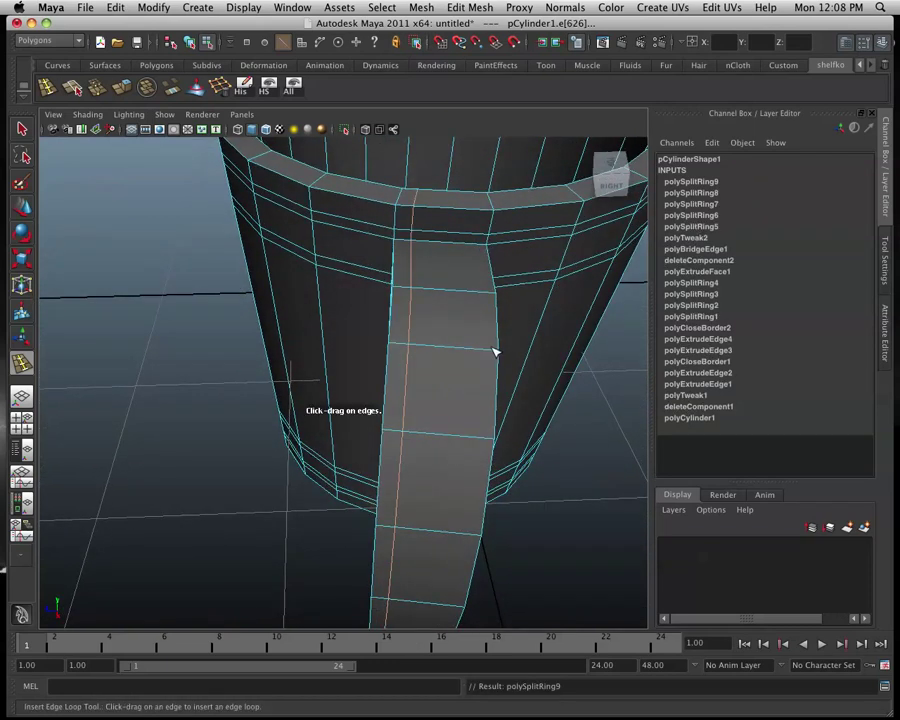
{"action": "mouse_move", "coordinate": [489, 353]}
{"action": "left_mouse_down"}
{"action": "mouse_move", "coordinate": [430, 388]}
{"action": "mouse_move", "coordinate": [458, 380]}
{"action": "mouse_move", "coordinate": [482, 334]}
{"action": "mouse_move", "coordinate": [476, 370]}
{"action": "mouse_move", "coordinate": [438, 440]}
{"action": "left_mouse_up"}
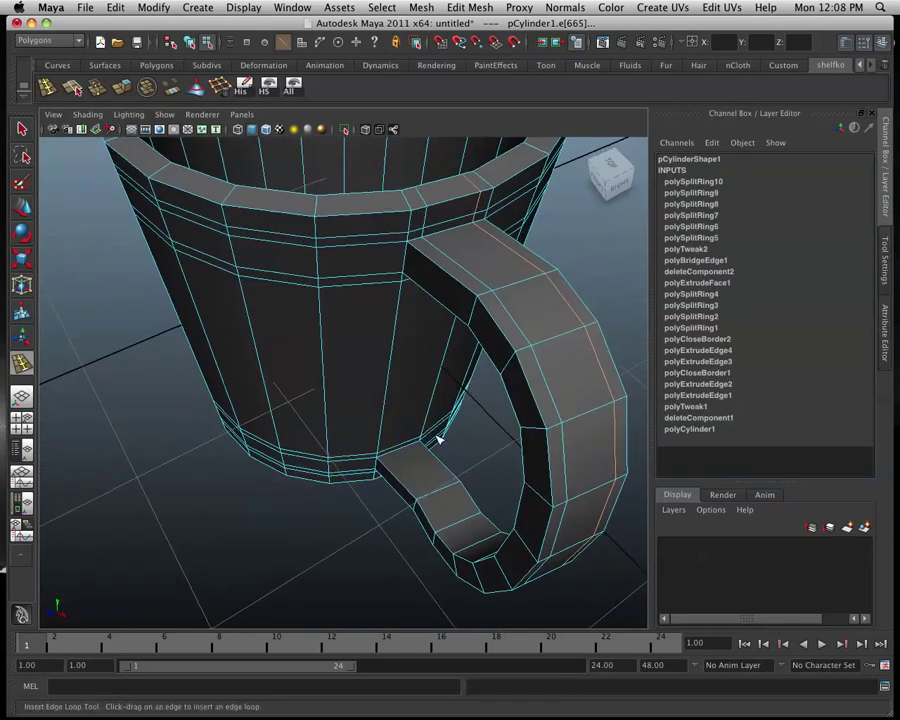
{"action": "left_click_drag", "start_coordinate": [428, 500], "coordinate": [448, 480]}
Step: Add several supporting edge loops around the mug's base and another near the rim
{"action": "left_click_drag", "start_coordinate": [380, 370], "coordinate": [399, 206], "text": "alt"}
{"action": "mouse_move", "coordinate": [352, 455]}
{"action": "left_mouse_down", "text": "alt"}
{"action": "mouse_move", "coordinate": [361, 463]}
{"action": "mouse_move", "coordinate": [333, 510]}
{"action": "mouse_move", "coordinate": [348, 480]}
{"action": "mouse_move", "coordinate": [348, 418]}
{"action": "mouse_move", "coordinate": [318, 416]}
{"action": "left_mouse_up", "text": "alt"}
{"action": "left_click", "coordinate": [335, 510]}
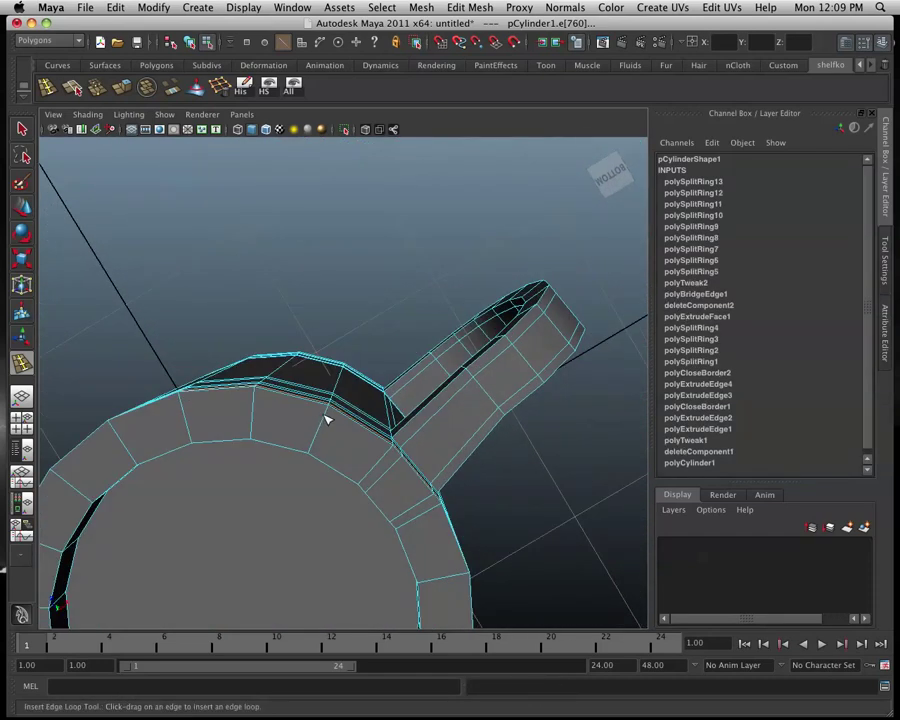
{"action": "left_click", "coordinate": [326, 420]}
{"action": "left_click", "coordinate": [316, 448]}
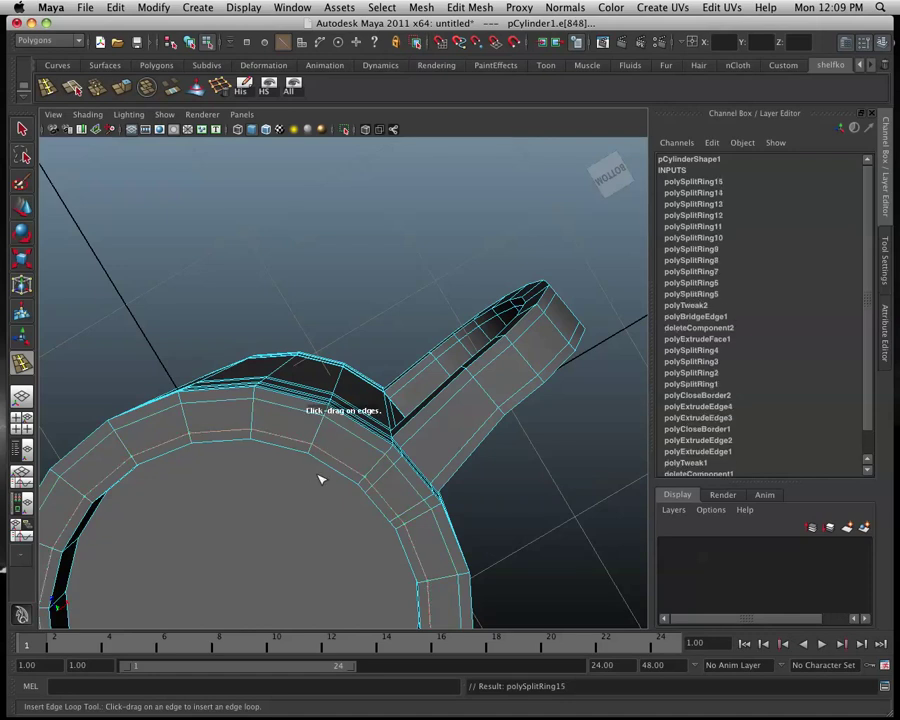
{"action": "left_click_drag", "start_coordinate": [312, 472], "coordinate": [368, 435], "text": "alt"}
{"action": "left_click_drag", "start_coordinate": [190, 350], "coordinate": [174, 315], "text": "alt"}
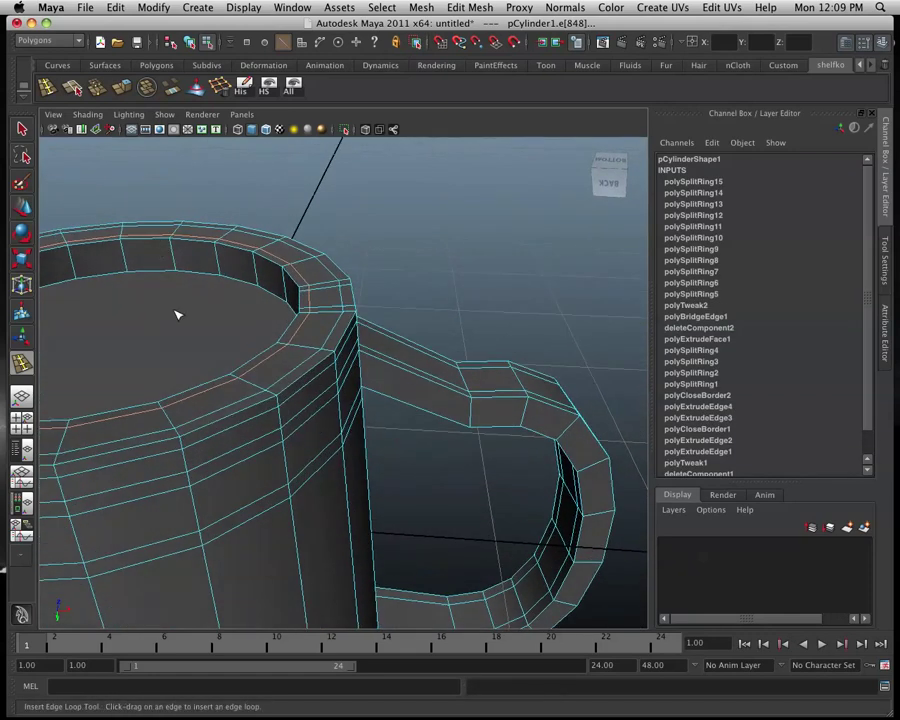
{"action": "left_click", "coordinate": [176, 259]}
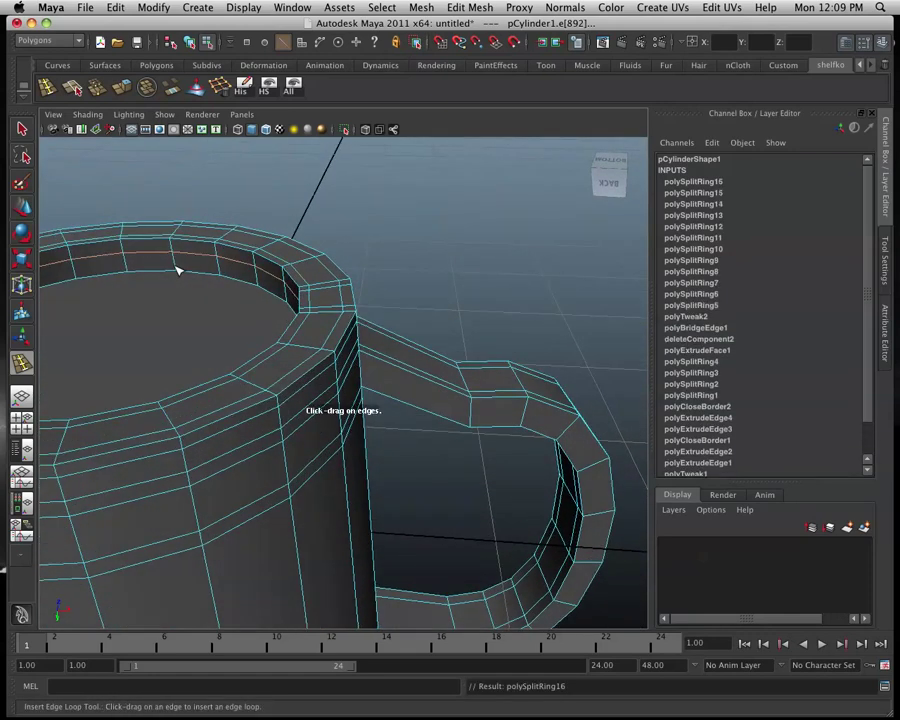
Step: Add edge loops inside the mug near the bottom, on the inner wall and near the inner rim
{"action": "left_click_drag", "start_coordinate": [226, 261], "coordinate": [227, 400], "text": "alt"}
{"action": "right_click_drag", "start_coordinate": [227, 400], "coordinate": [205, 287], "text": "alt"}
{"action": "mouse_move", "coordinate": [205, 287]}
{"action": "middle_mouse_down", "text": "alt"}
{"action": "mouse_move", "coordinate": [269, 341]}
{"action": "mouse_move", "coordinate": [311, 422]}
{"action": "middle_mouse_up", "text": "alt"}
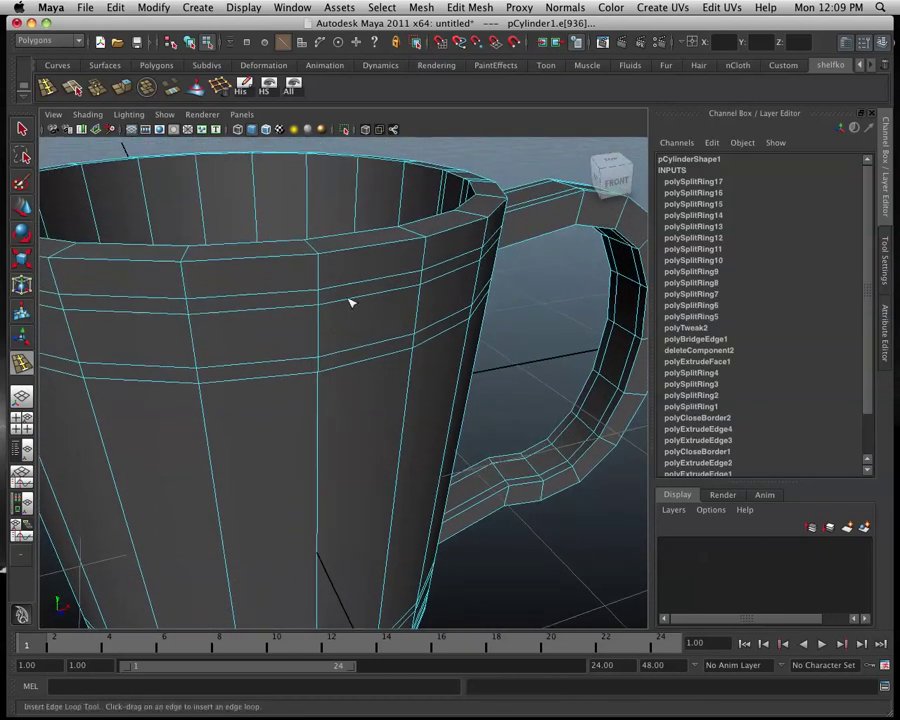
{"action": "mouse_move", "coordinate": [329, 282]}
{"action": "left_mouse_down", "text": "alt"}
{"action": "mouse_move", "coordinate": [293, 290]}
{"action": "mouse_move", "coordinate": [231, 273]}
{"action": "mouse_move", "coordinate": [231, 288]}
{"action": "mouse_move", "coordinate": [325, 316]}
{"action": "mouse_move", "coordinate": [365, 316]}
{"action": "left_mouse_up", "text": "alt"}
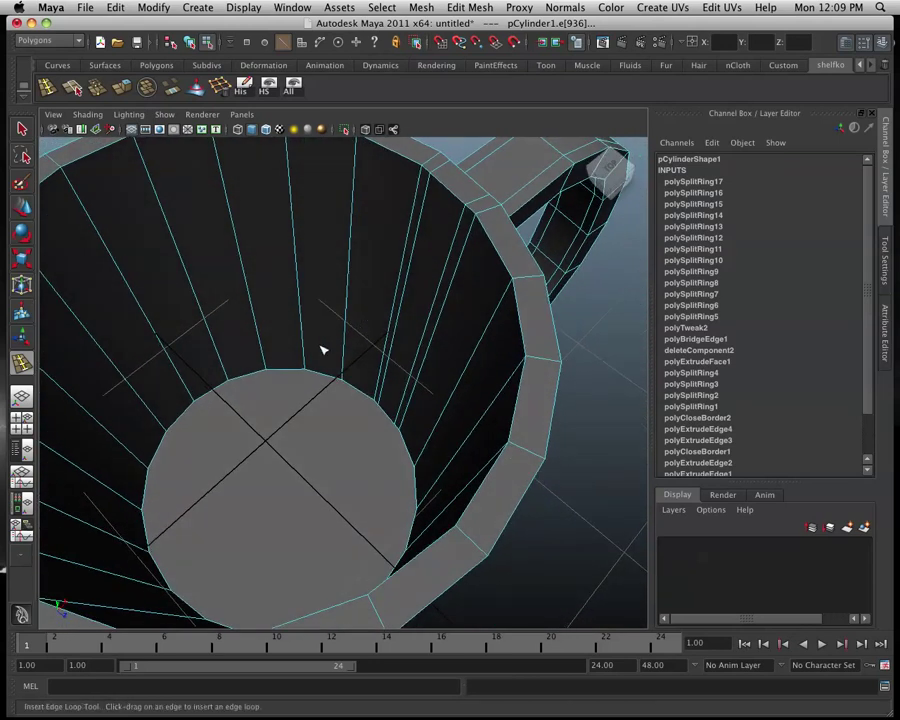
{"action": "left_click", "coordinate": [307, 368]}
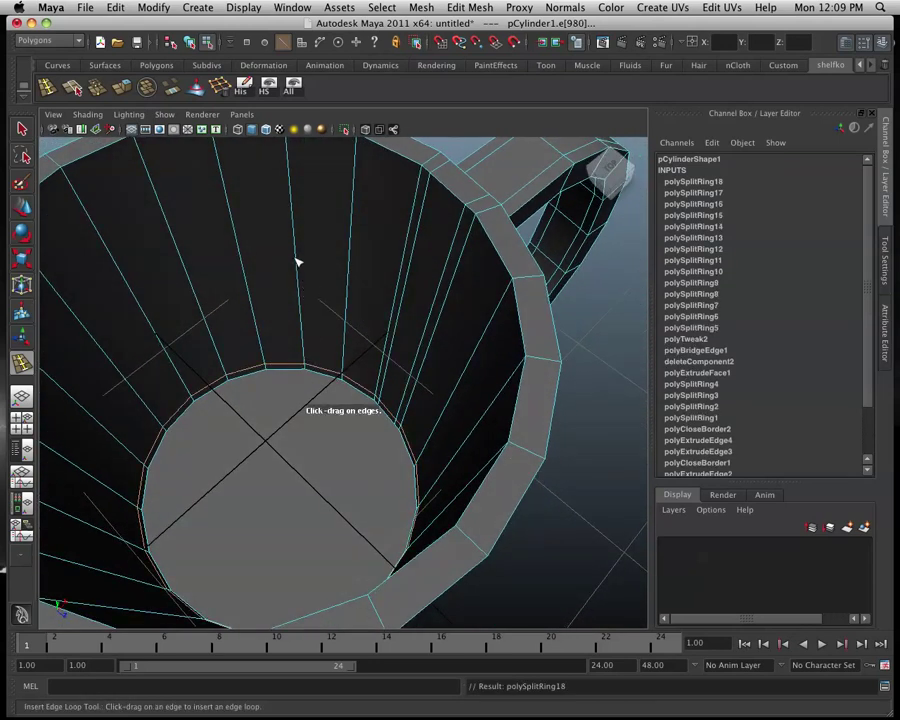
{"action": "left_click", "coordinate": [400, 273]}
{"action": "mouse_move", "coordinate": [402, 275]}
{"action": "left_mouse_down", "text": "alt"}
{"action": "mouse_move", "coordinate": [306, 252]}
{"action": "mouse_move", "coordinate": [400, 238]}
{"action": "mouse_move", "coordinate": [418, 224]}
{"action": "left_mouse_up", "text": "alt"}
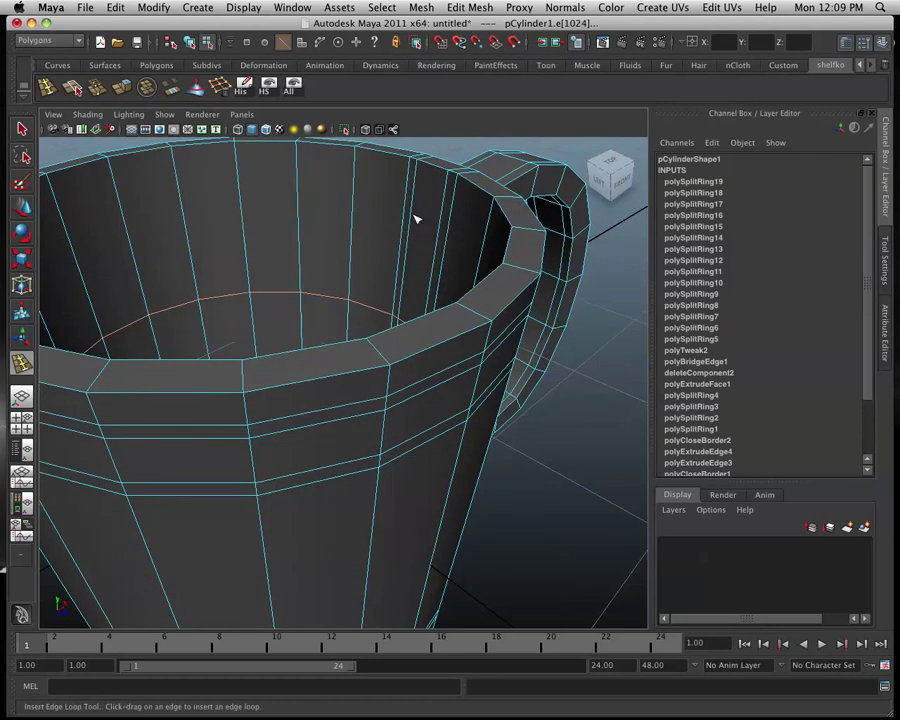
{"action": "left_click", "coordinate": [360, 168]}
{"action": "mouse_move", "coordinate": [372, 172]}
{"action": "left_mouse_down", "text": "alt"}
{"action": "mouse_move", "coordinate": [378, 202]}
{"action": "mouse_move", "coordinate": [350, 258]}
{"action": "left_mouse_up", "text": "alt"}
{"action": "scroll", "coordinate": [370, 315], "scroll_direction": "down", "scroll_amount": 2}
{"action": "scroll", "coordinate": [376, 342], "scroll_direction": "down", "scroll_amount": 2}
{"action": "scroll", "coordinate": [367, 302], "scroll_direction": "down", "scroll_amount": 2}
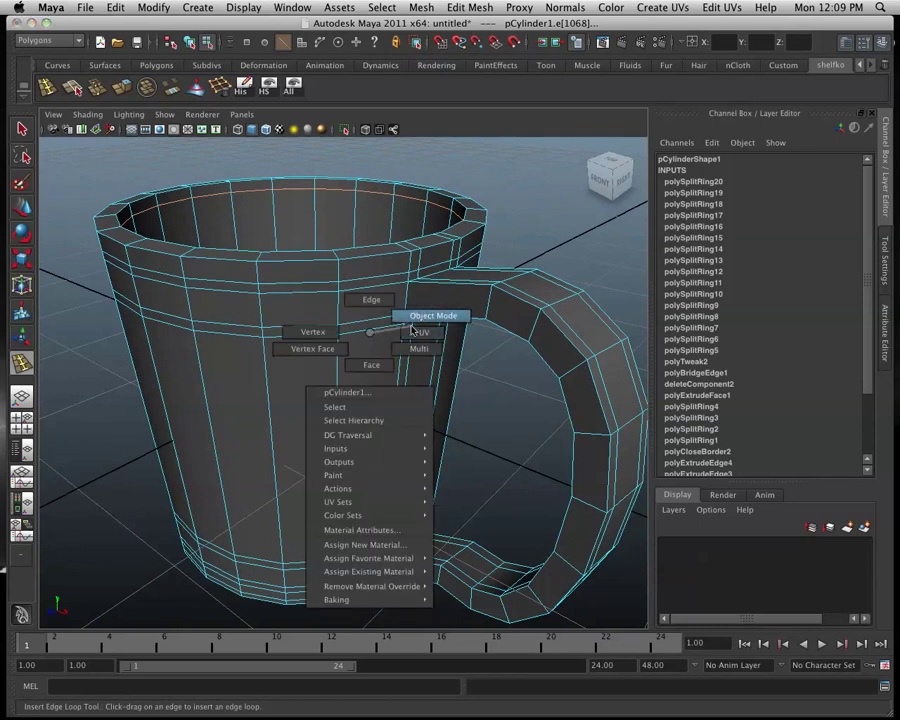
Step: Return the mug to Object Mode and show it in smooth preview (3), then inspect from all sides
{"action": "right_click_drag", "start_coordinate": [370, 336], "coordinate": [425, 314]}
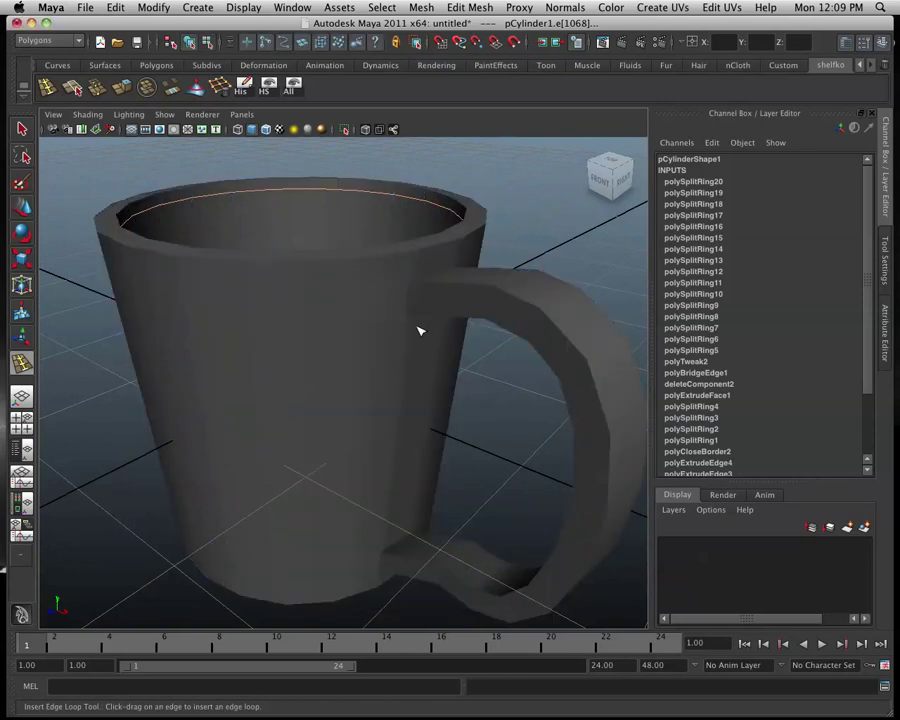
{"action": "key", "text": "q"}
{"action": "left_click", "coordinate": [418, 332]}
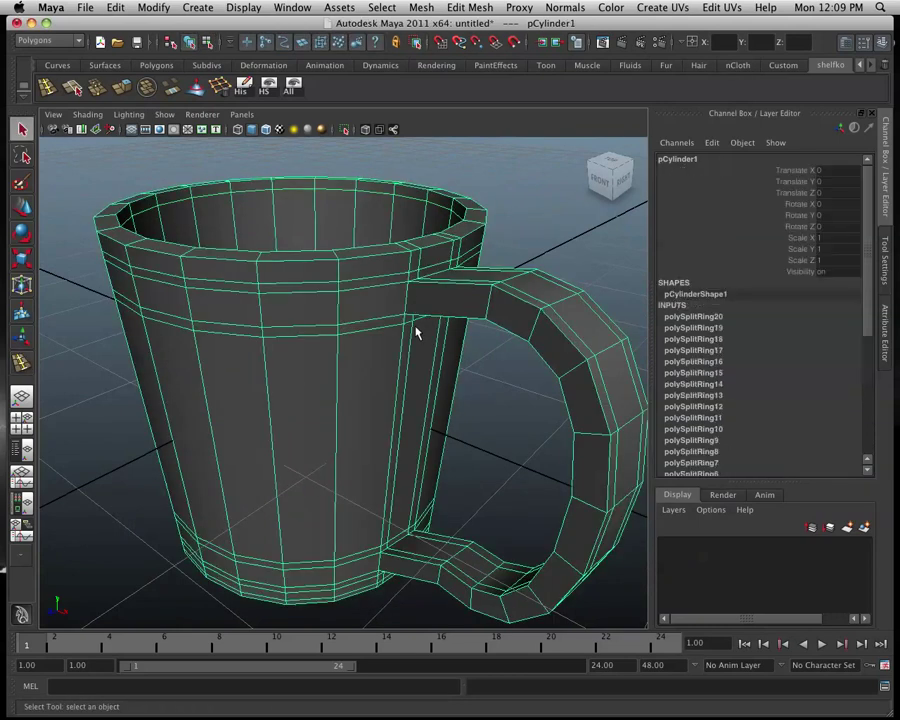
{"action": "key", "text": "3"}
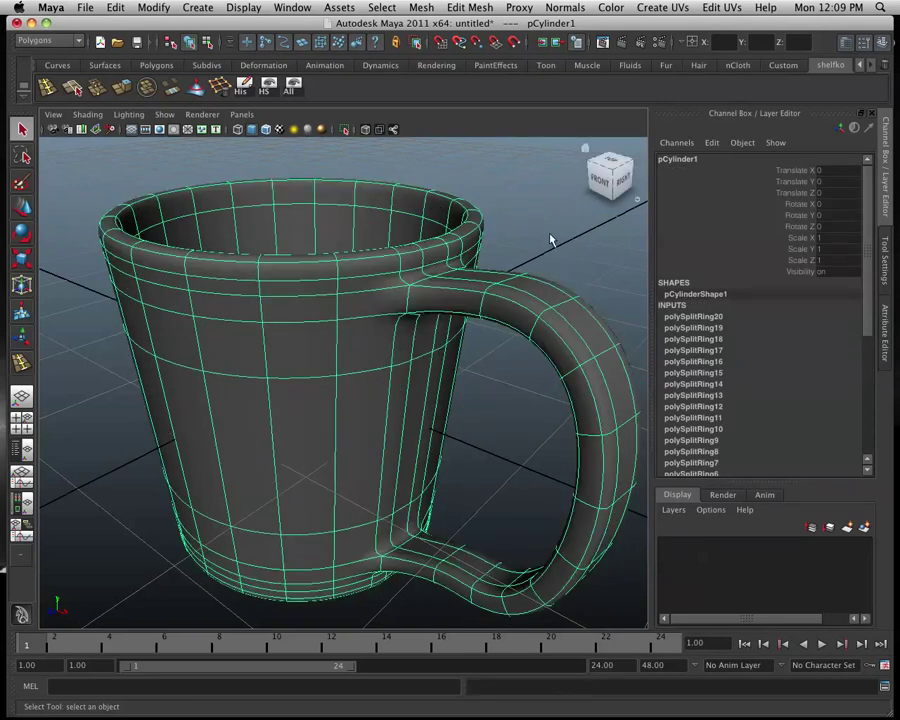
{"action": "left_click", "coordinate": [550, 240]}
{"action": "mouse_move", "coordinate": [538, 281]}
{"action": "left_mouse_down", "text": "alt"}
{"action": "mouse_move", "coordinate": [462, 362]}
{"action": "mouse_move", "coordinate": [374, 346]}
{"action": "mouse_move", "coordinate": [317, 350]}
{"action": "mouse_move", "coordinate": [311, 293]}
{"action": "mouse_move", "coordinate": [333, 388]}
{"action": "mouse_move", "coordinate": [371, 414]}
{"action": "mouse_move", "coordinate": [372, 428]}
{"action": "mouse_move", "coordinate": [506, 370]}
{"action": "mouse_move", "coordinate": [520, 464]}
{"action": "mouse_move", "coordinate": [522, 371]}
{"action": "mouse_move", "coordinate": [537, 373]}
{"action": "left_mouse_up", "text": "alt"}
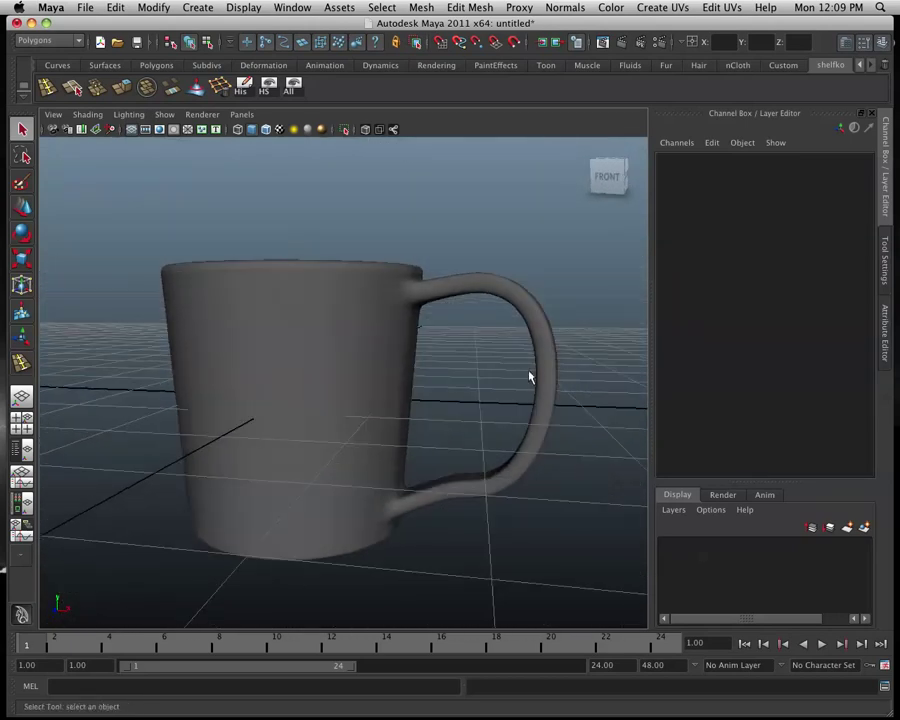
{"action": "mouse_move", "coordinate": [362, 456]}
{"action": "left_mouse_down", "text": "alt"}
{"action": "mouse_move", "coordinate": [396, 432]}
{"action": "mouse_move", "coordinate": [341, 362]}
{"action": "mouse_move", "coordinate": [287, 358]}
{"action": "mouse_move", "coordinate": [352, 436]}
{"action": "mouse_move", "coordinate": [345, 404]}
{"action": "mouse_move", "coordinate": [301, 440]}
{"action": "mouse_move", "coordinate": [329, 422]}
{"action": "mouse_move", "coordinate": [315, 468]}
{"action": "mouse_move", "coordinate": [255, 476]}
{"action": "mouse_move", "coordinate": [315, 468]}
{"action": "mouse_move", "coordinate": [472, 478]}
{"action": "mouse_move", "coordinate": [363, 441]}
{"action": "mouse_move", "coordinate": [448, 445]}
{"action": "left_mouse_up", "text": "alt"}
{"action": "mouse_move", "coordinate": [325, 440]}
{"action": "left_mouse_down", "text": "alt"}
{"action": "mouse_move", "coordinate": [340, 340]}
{"action": "mouse_move", "coordinate": [299, 353]}
{"action": "left_mouse_up", "text": "alt"}
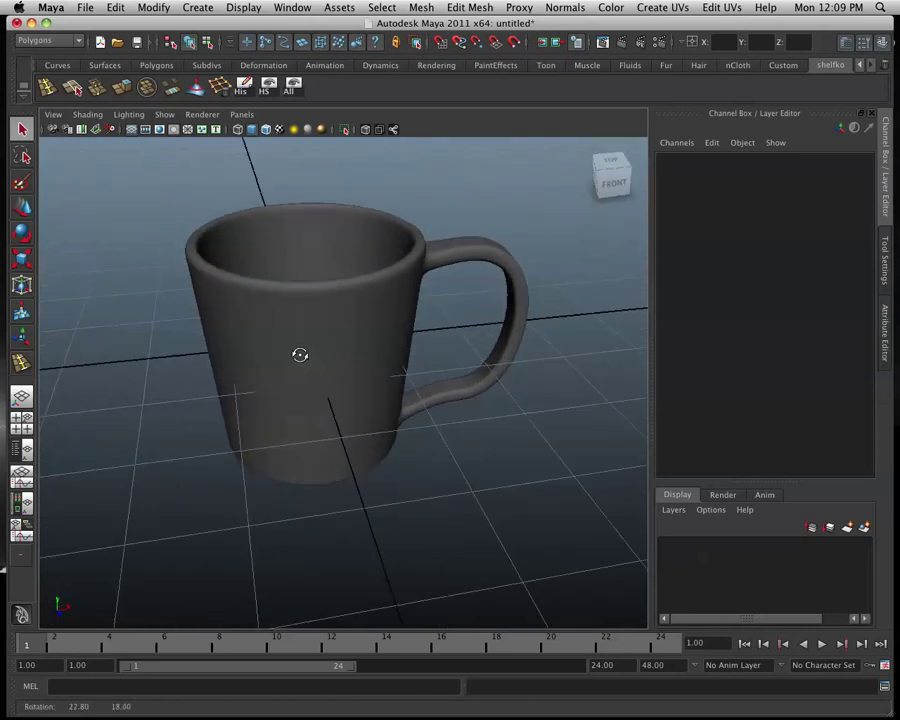
{"action": "mouse_move", "coordinate": [418, 517]}
{"action": "left_mouse_down", "text": "alt"}
{"action": "mouse_move", "coordinate": [333, 374]}
{"action": "mouse_move", "coordinate": [287, 364]}
{"action": "mouse_move", "coordinate": [319, 436]}
{"action": "mouse_move", "coordinate": [345, 385]}
{"action": "mouse_move", "coordinate": [341, 436]}
{"action": "mouse_move", "coordinate": [341, 369]}
{"action": "mouse_move", "coordinate": [333, 380]}
{"action": "left_mouse_up", "text": "alt"}
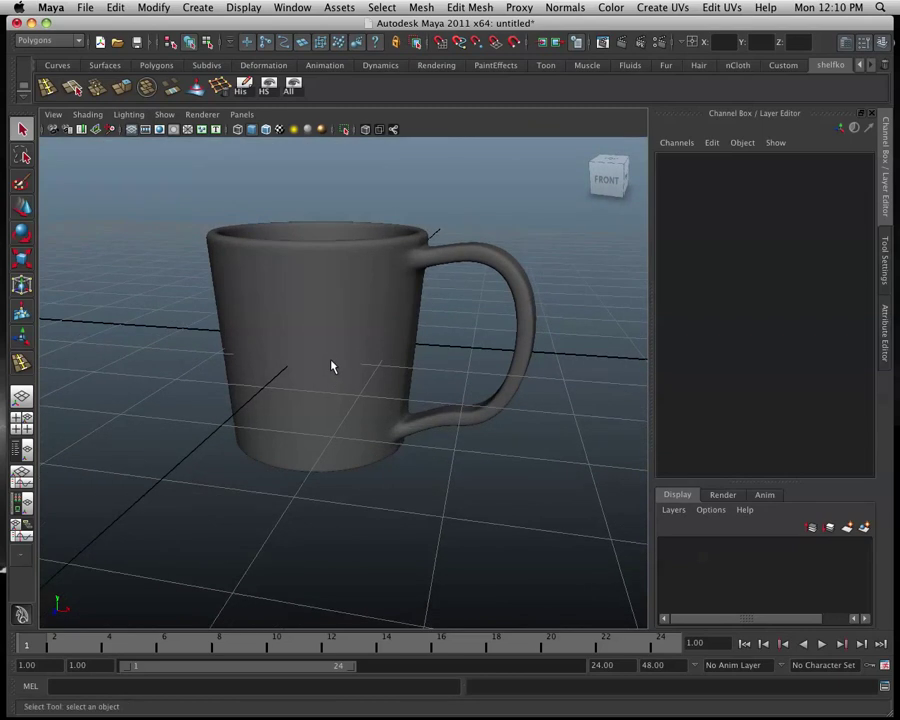
Step: Assign the mug a new Blinn material with its colour lightened to grey (V 0.78)
{"action": "right_click_drag", "start_coordinate": [372, 333], "coordinate": [381, 543]}
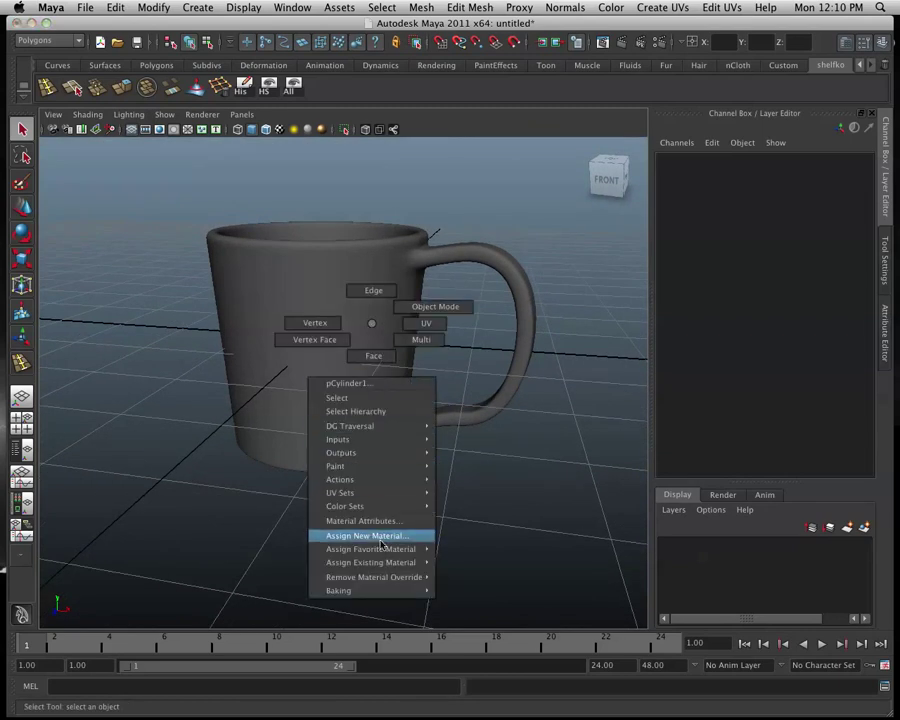
{"action": "mouse_move", "coordinate": [366, 536]}
{"action": "left_click", "coordinate": [462, 544]}
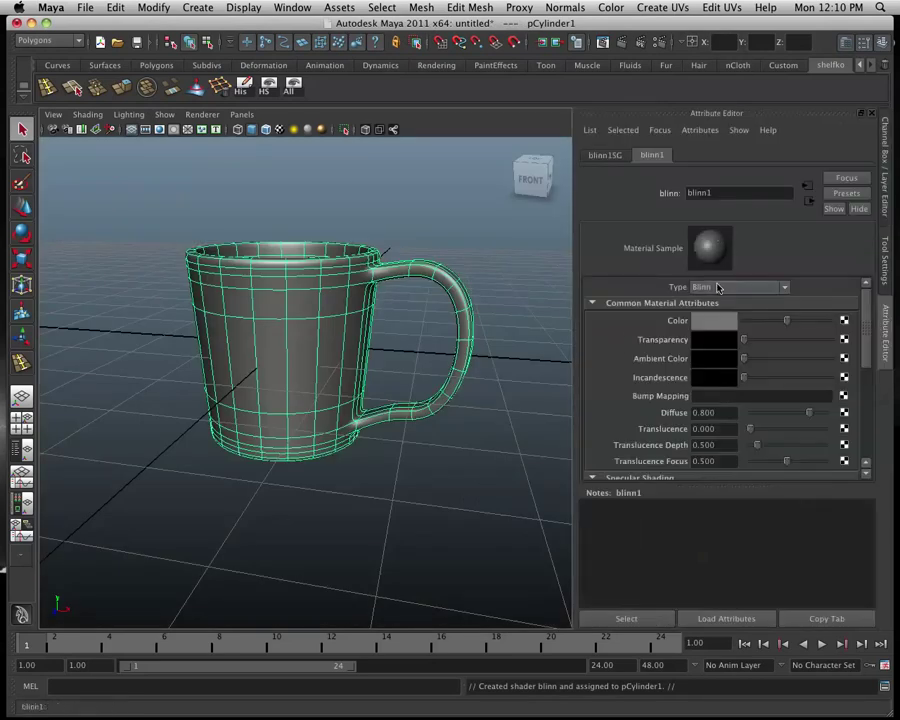
{"action": "left_click", "coordinate": [708, 322]}
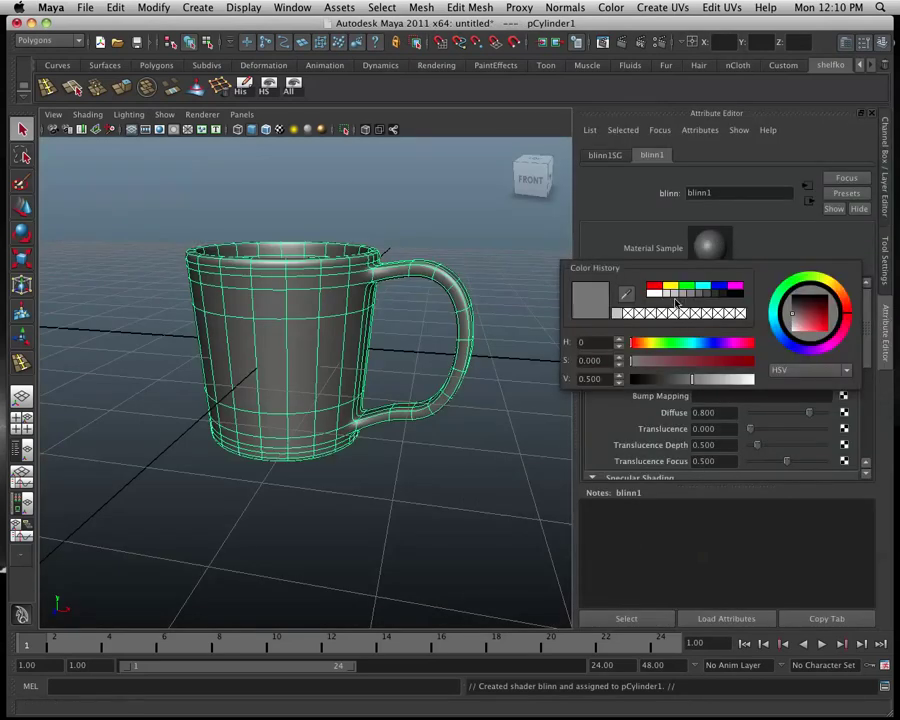
{"action": "left_click", "coordinate": [676, 295]}
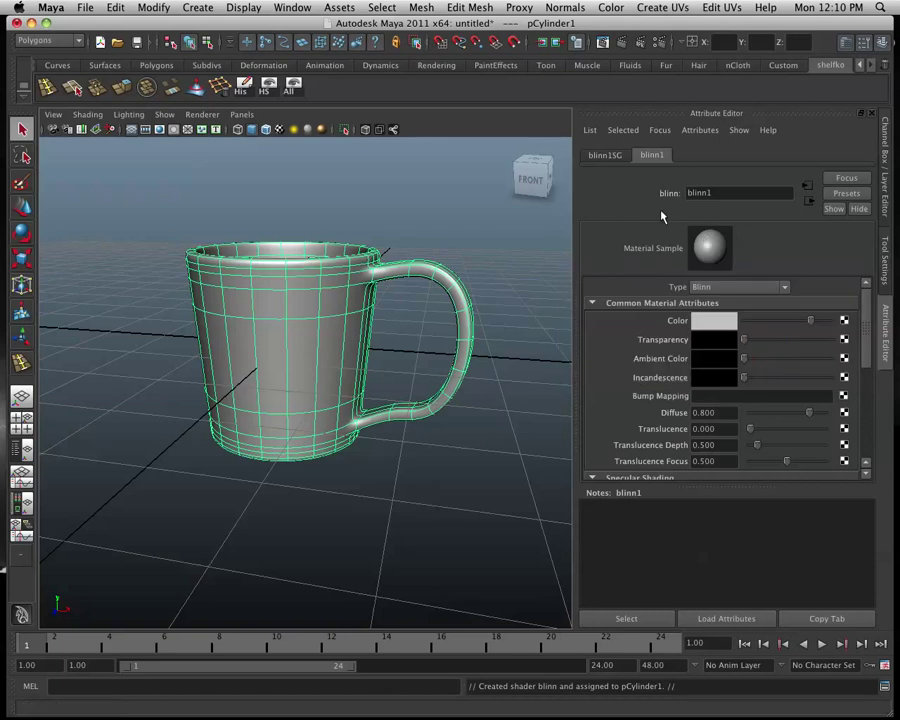
{"action": "left_click", "coordinate": [445, 464]}
{"action": "mouse_move", "coordinate": [442, 462]}
{"action": "left_mouse_down", "text": "alt"}
{"action": "mouse_move", "coordinate": [424, 483]}
{"action": "mouse_move", "coordinate": [349, 458]}
{"action": "mouse_move", "coordinate": [227, 460]}
{"action": "mouse_move", "coordinate": [440, 484]}
{"action": "mouse_move", "coordinate": [452, 530]}
{"action": "mouse_move", "coordinate": [450, 426]}
{"action": "mouse_move", "coordinate": [358, 396]}
{"action": "mouse_move", "coordinate": [318, 430]}
{"action": "mouse_move", "coordinate": [311, 408]}
{"action": "mouse_move", "coordinate": [295, 405]}
{"action": "left_mouse_up", "text": "alt"}
Step: Turn off the viewport grid and frame the finished mug from above
{"action": "left_click", "coordinate": [243, 7]}
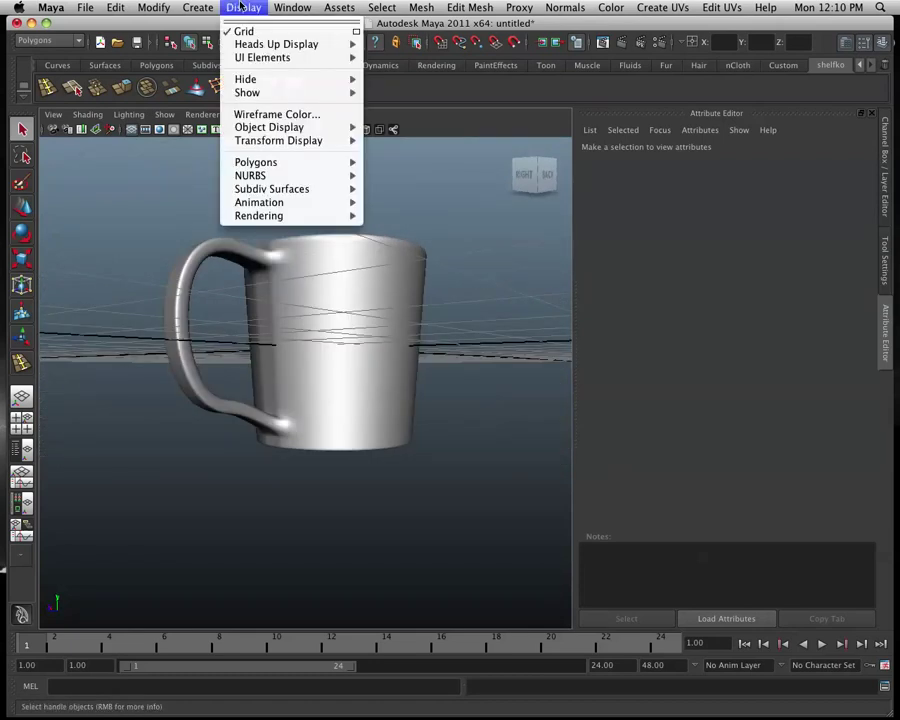
{"action": "left_click", "coordinate": [243, 30]}
{"action": "mouse_move", "coordinate": [350, 310]}
{"action": "left_mouse_down", "text": "alt"}
{"action": "mouse_move", "coordinate": [378, 347]}
{"action": "mouse_move", "coordinate": [472, 362]}
{"action": "mouse_move", "coordinate": [536, 360]}
{"action": "left_mouse_up", "text": "alt"}
{"action": "mouse_move", "coordinate": [326, 356]}
{"action": "right_mouse_down", "text": "alt"}
{"action": "mouse_move", "coordinate": [314, 374]}
{"action": "mouse_move", "coordinate": [338, 408]}
{"action": "right_mouse_up", "text": "alt"}
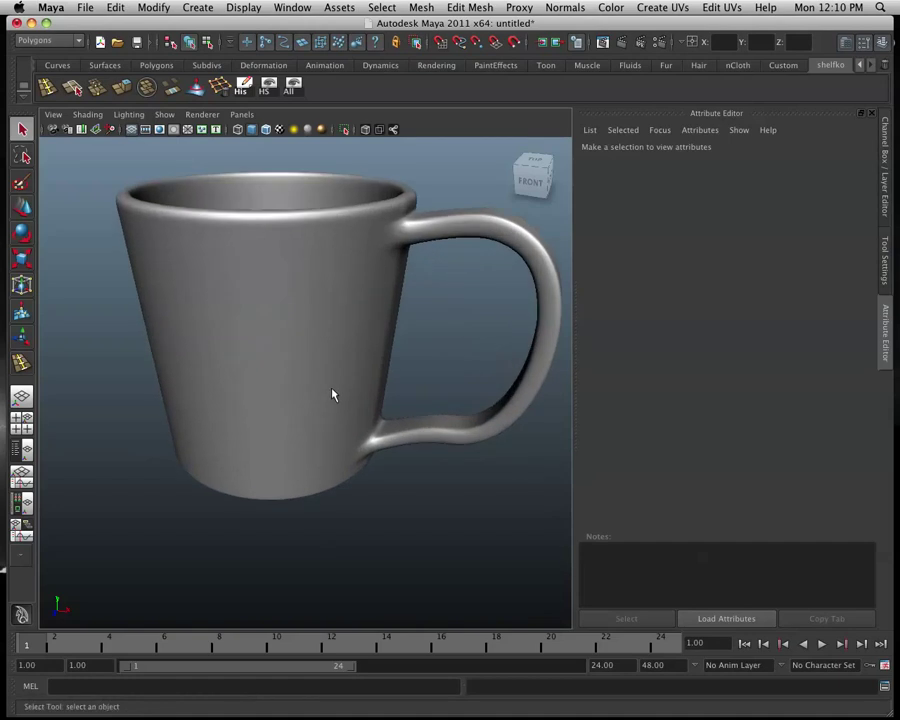
{"action": "mouse_move", "coordinate": [382, 318]}
{"action": "left_mouse_down", "text": "alt"}
{"action": "mouse_move", "coordinate": [341, 350]}
{"action": "mouse_move", "coordinate": [357, 340]}
{"action": "left_mouse_up", "text": "alt"}
{"action": "middle_click_drag", "start_coordinate": [357, 340], "coordinate": [369, 289], "text": "alt"}
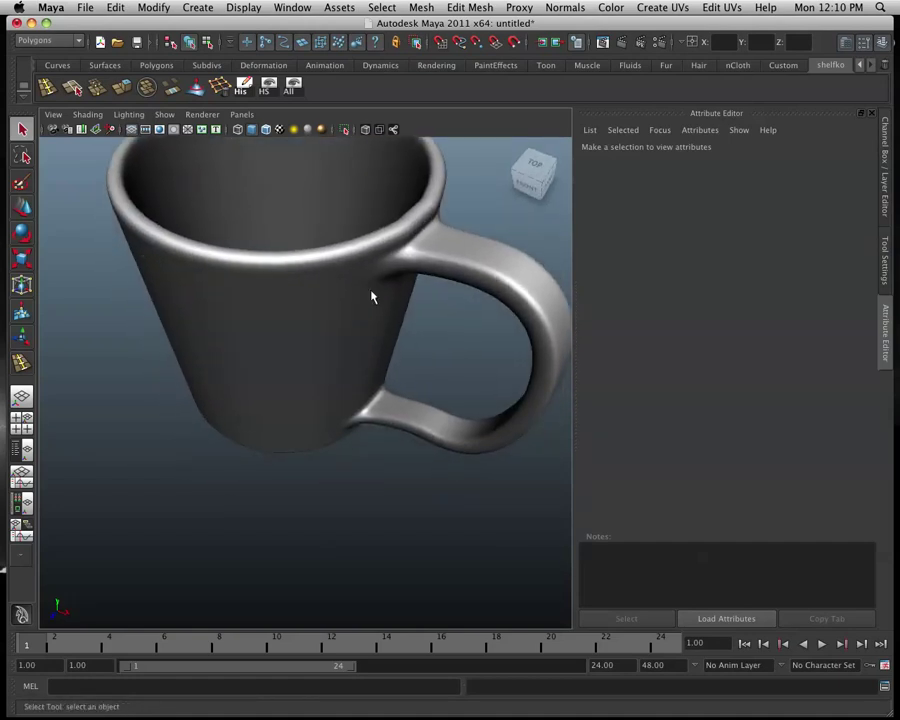
{"action": "right_click_drag", "start_coordinate": [369, 289], "coordinate": [348, 335], "text": "alt"}
{"action": "mouse_move", "coordinate": [352, 297]}
{"action": "left_mouse_down", "text": "alt"}
{"action": "mouse_move", "coordinate": [319, 375]}
{"action": "mouse_move", "coordinate": [326, 352]}
{"action": "left_mouse_up", "text": "alt"}
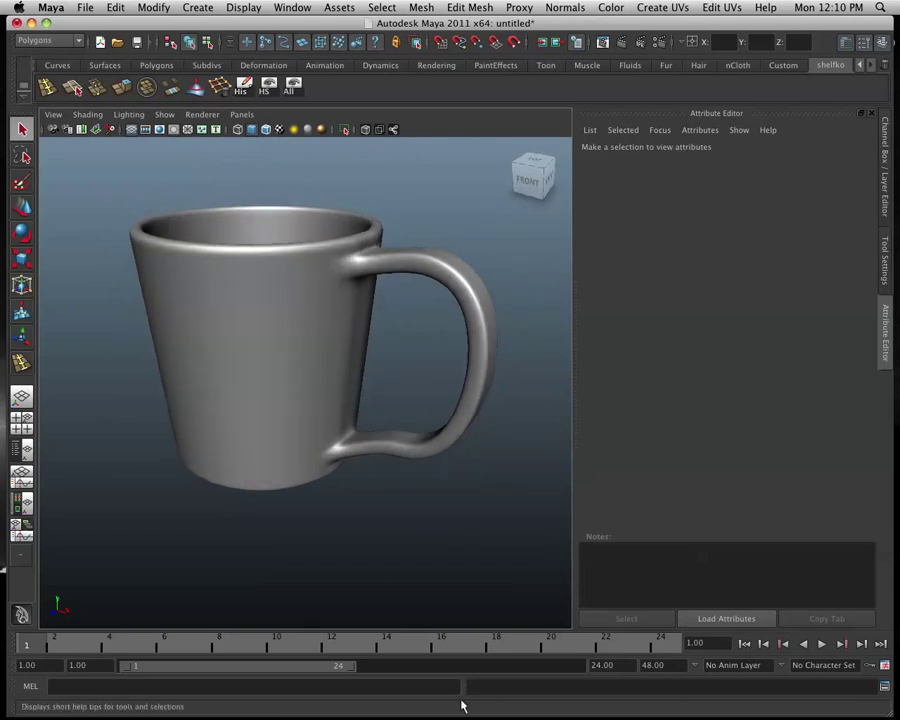